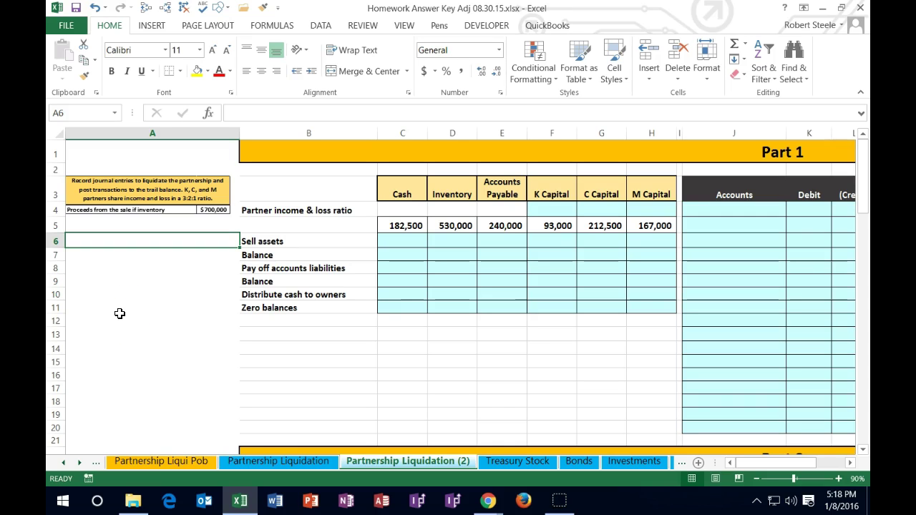
Examine the Part 1 layout across the liquidation table, the journal entry area and the trial balance
left_click(439, 279)
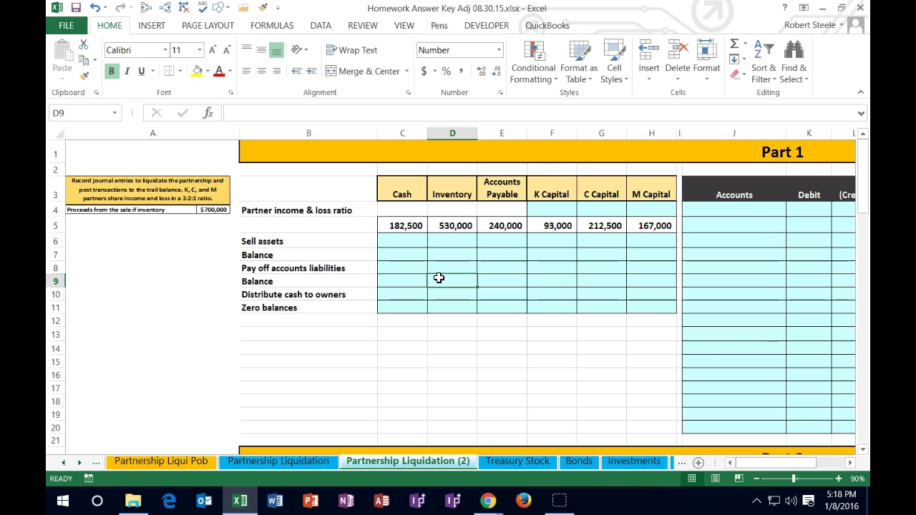
key("Right")
key("Right")
key("Right")
key("Right")
key("Right")
key("Right")
key("Right")
key("Right")
key("Right")
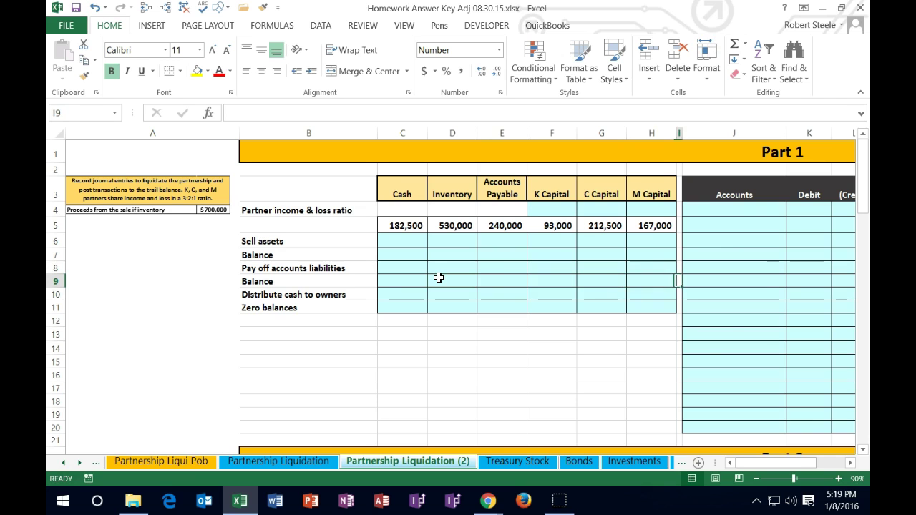
key("Left")
key("Left")
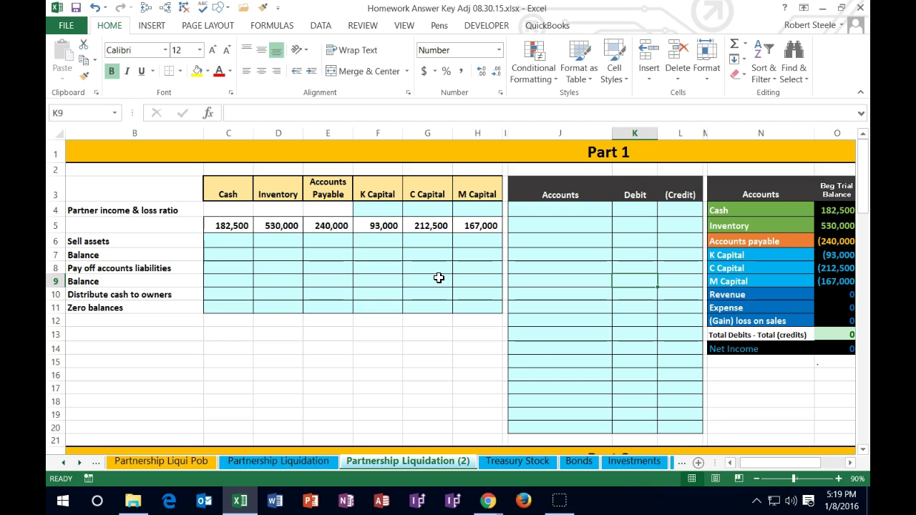
key("Right")
key("Right")
key("Right")
key("Right")
key("Right")
key("Right")
key("Right")
key("Right")
key("Right")
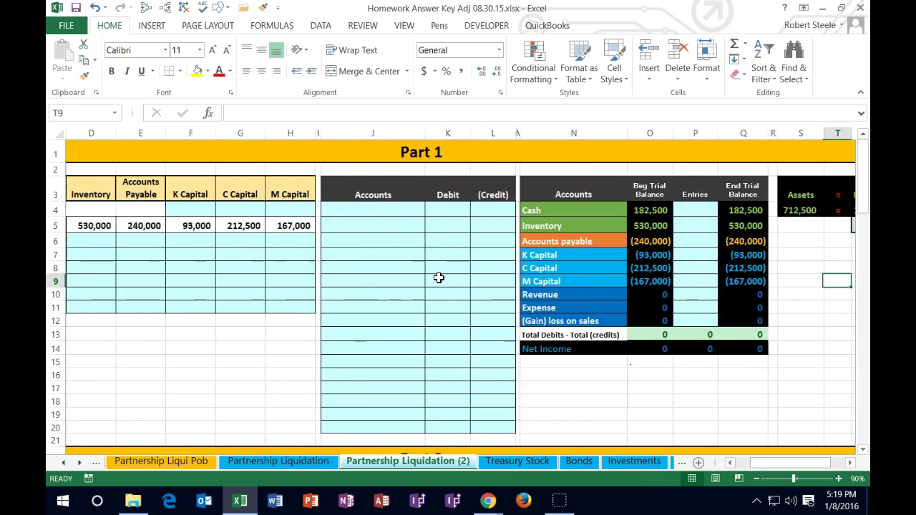
key("Right")
Review the trial balance's account names and its beginning balance, entries and ending balance columns
left_click(542, 211)
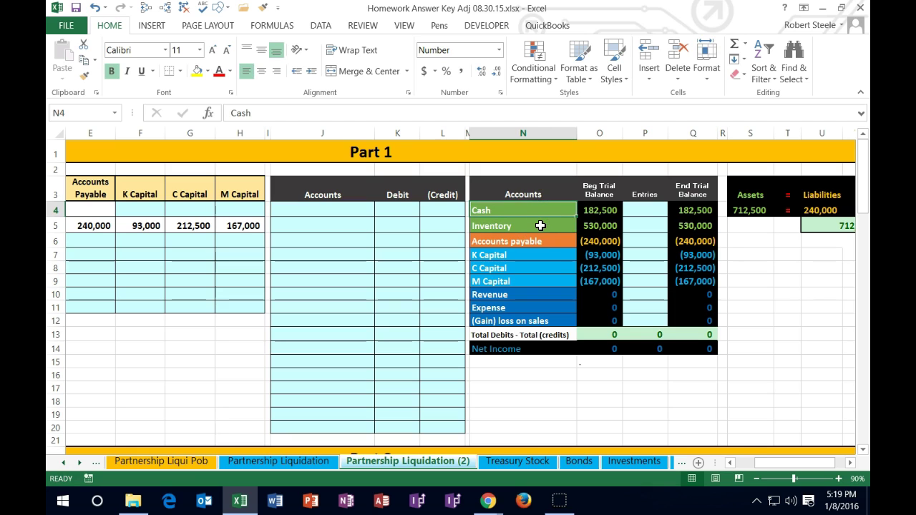
left_click_drag(591, 215, 587, 286)
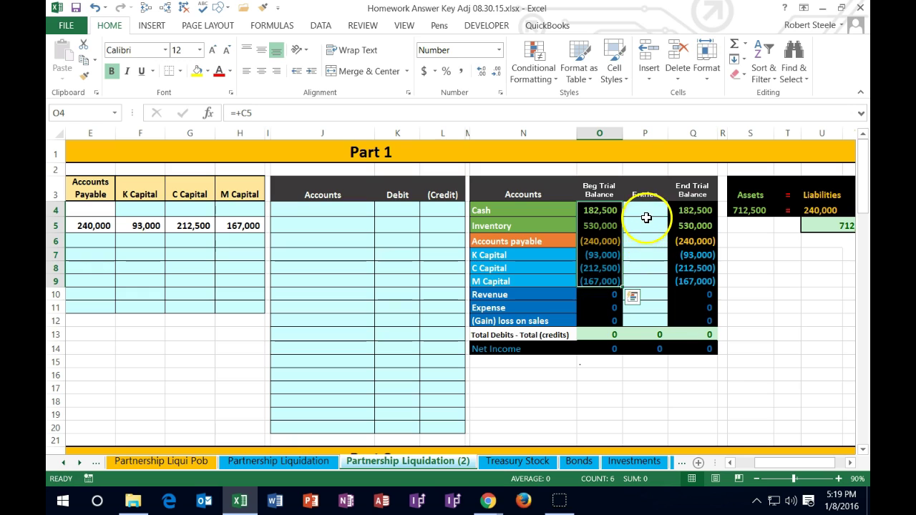
left_click_drag(646, 218, 642, 266)
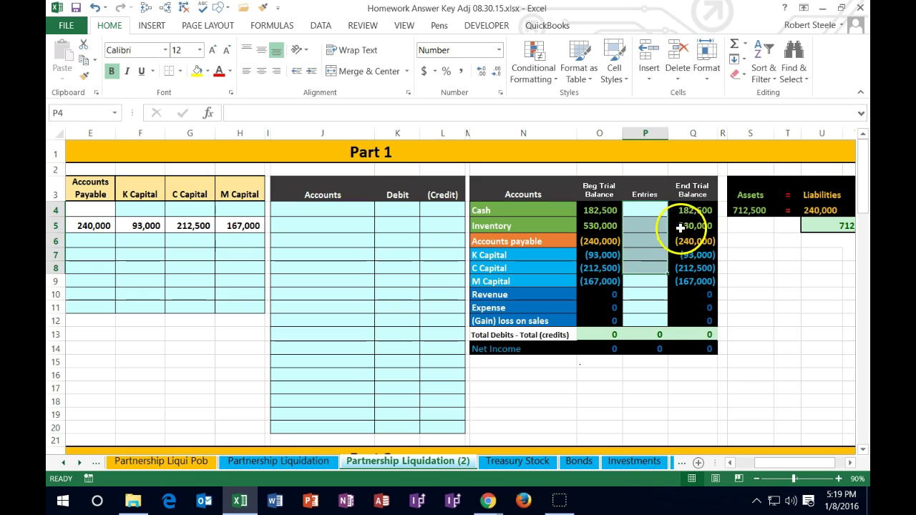
left_click_drag(692, 209, 692, 280)
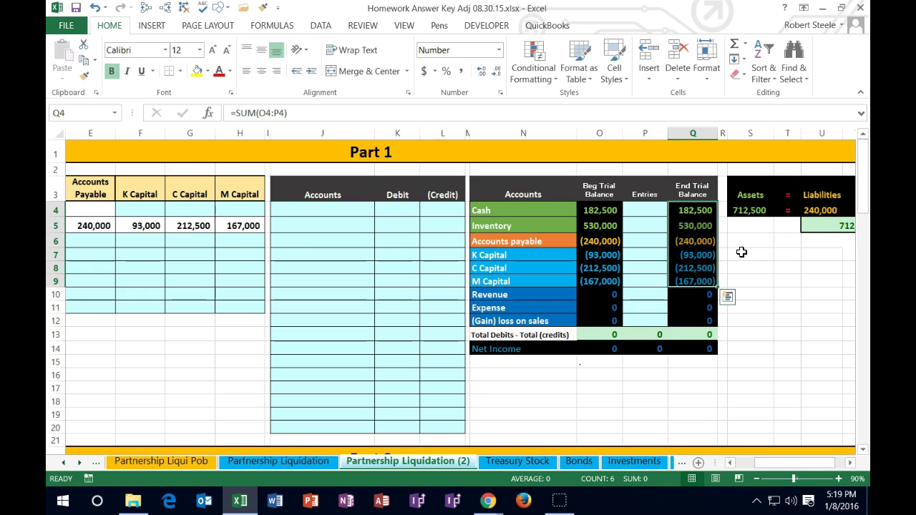
key("Down")
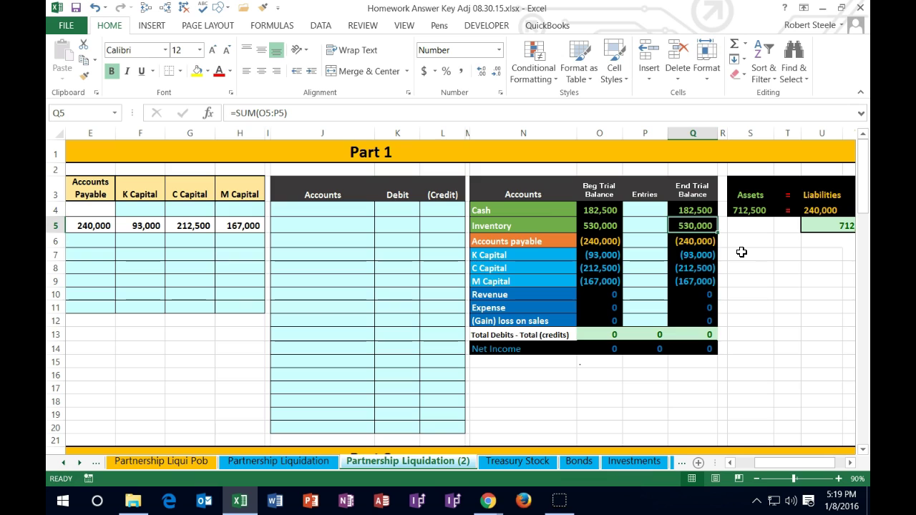
Examine the accounting equation beside the trial balance, then return to the problem statement in column A
key("Right")
key("Right")
key("Right")
key("Right")
key("Right")
key("Right")
key("Right")
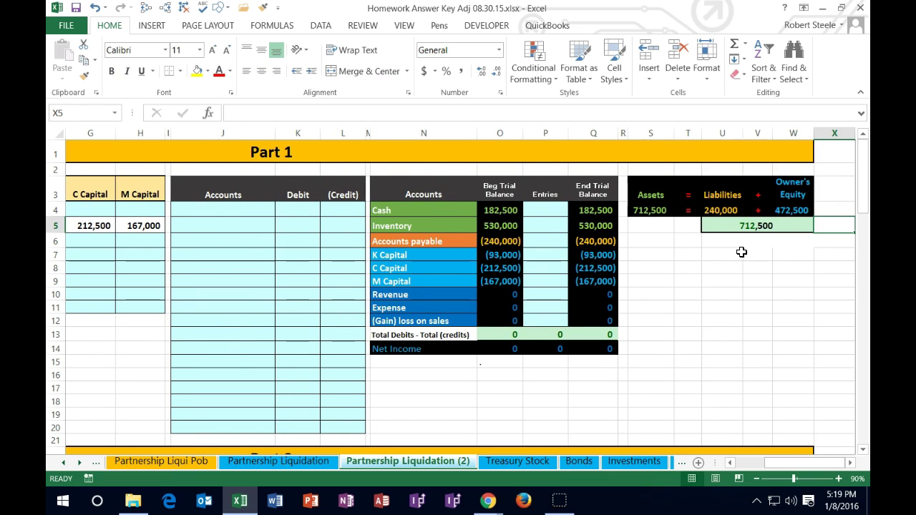
key("Left")
key("Left")
key("Left")
key("Left")
key("Left")
key("Left")
key("Left")
key("Left")
key("Left")
key("Left")
key("Left")
key("Left")
key("Left")
key("Left")
key("Left")
key("Left")
key("Left")
key("Left")
key("Left")
key("Left")
key("Left")
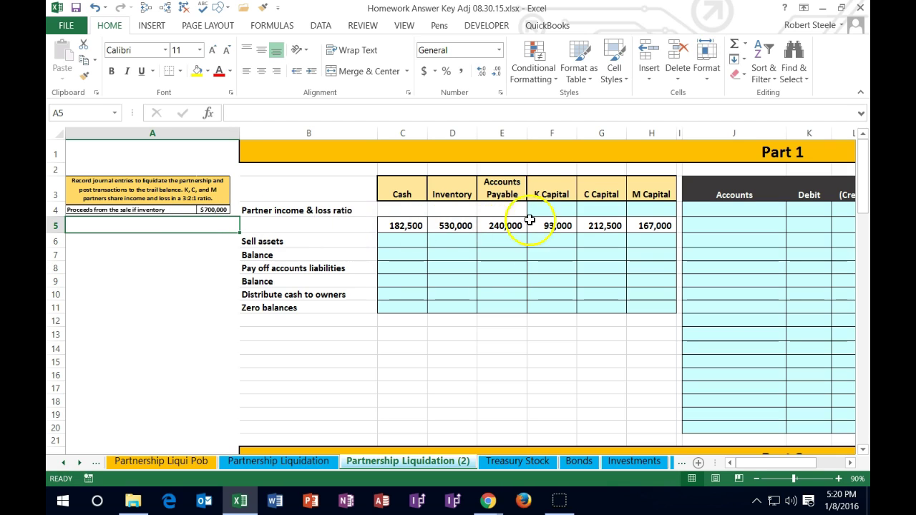
Enter K Capital's income and loss ratio in F4 as =3/(3+2+1) and format it as a percentage
left_click(548, 208)
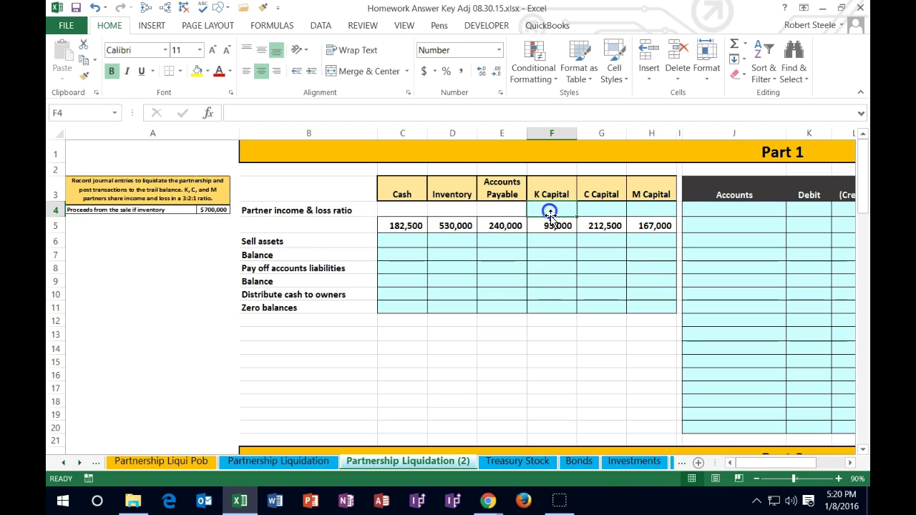
left_click(189, 211)
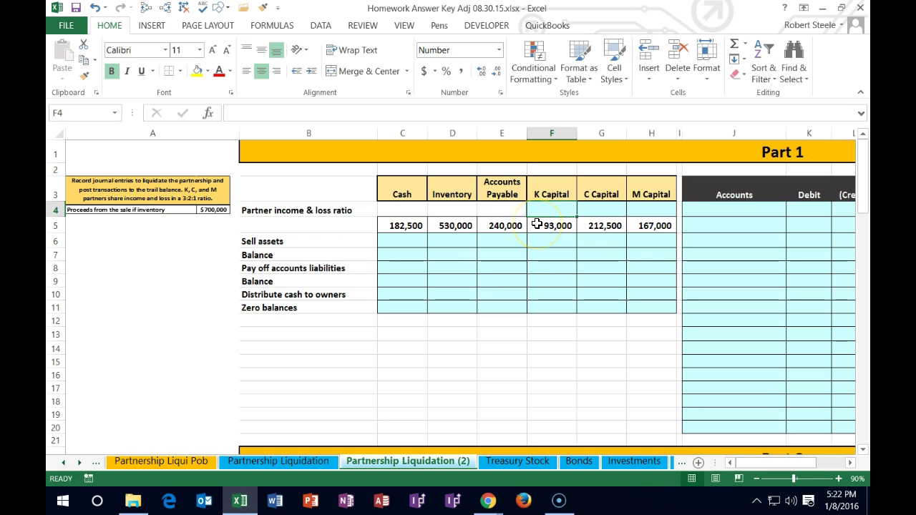
type("=")
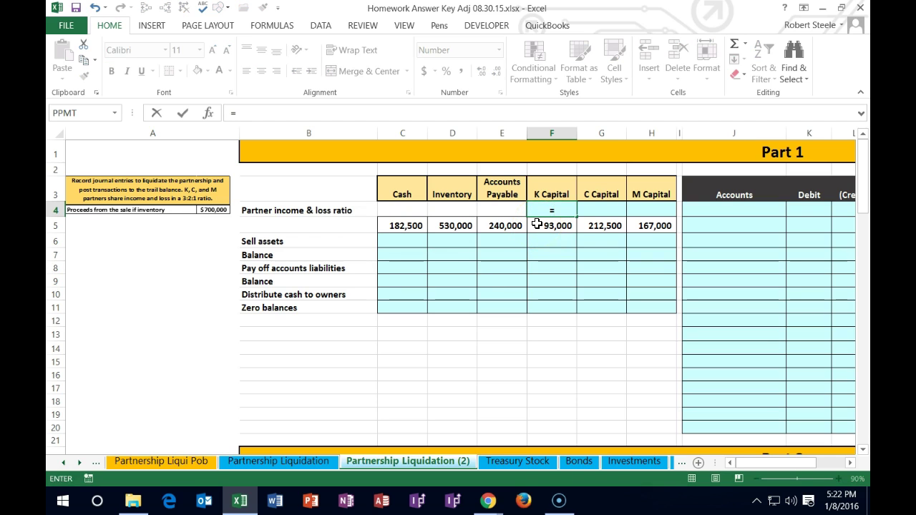
type("3/(")
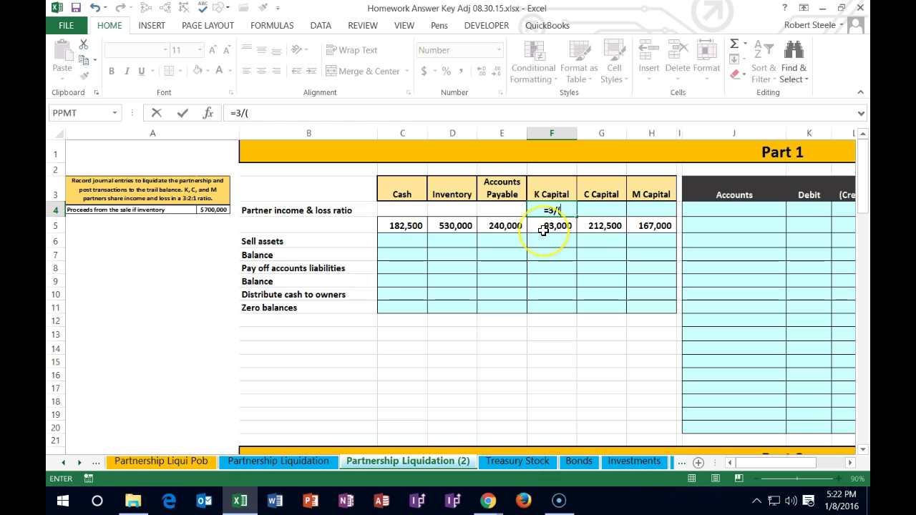
type("3+")
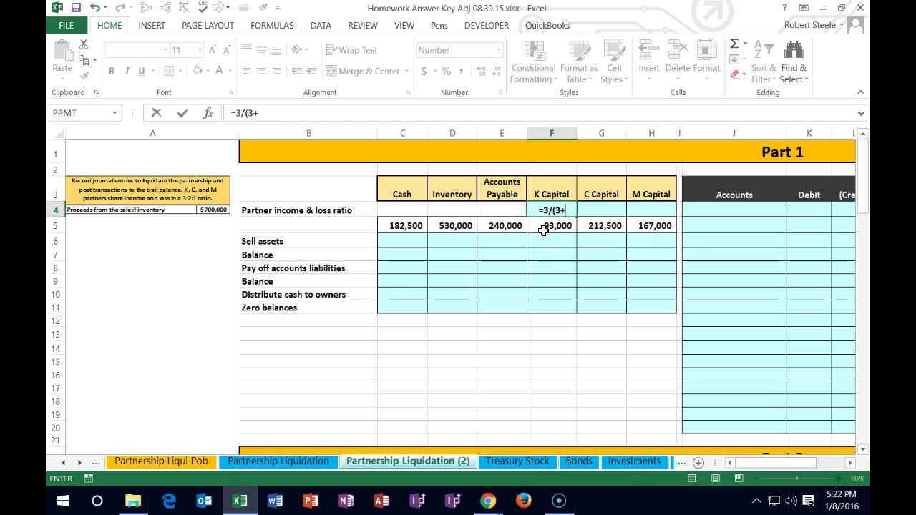
type("2+1)")
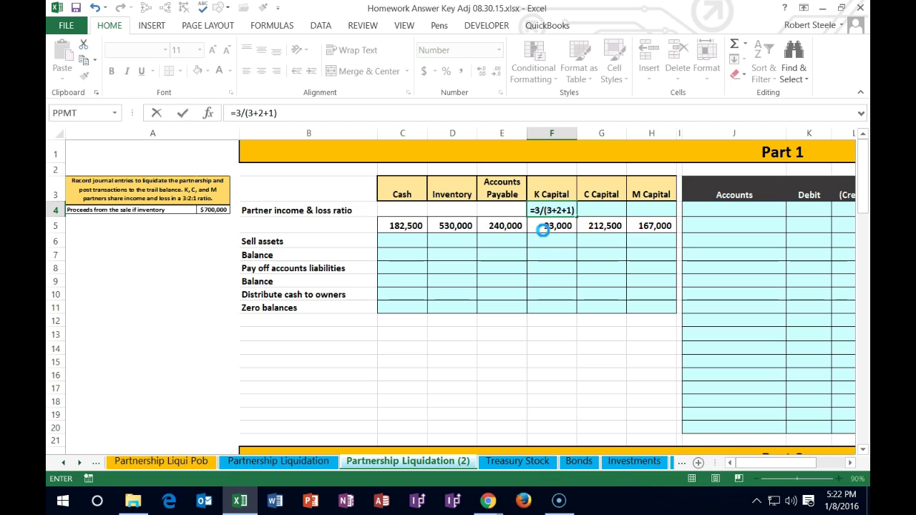
left_click(543, 229)
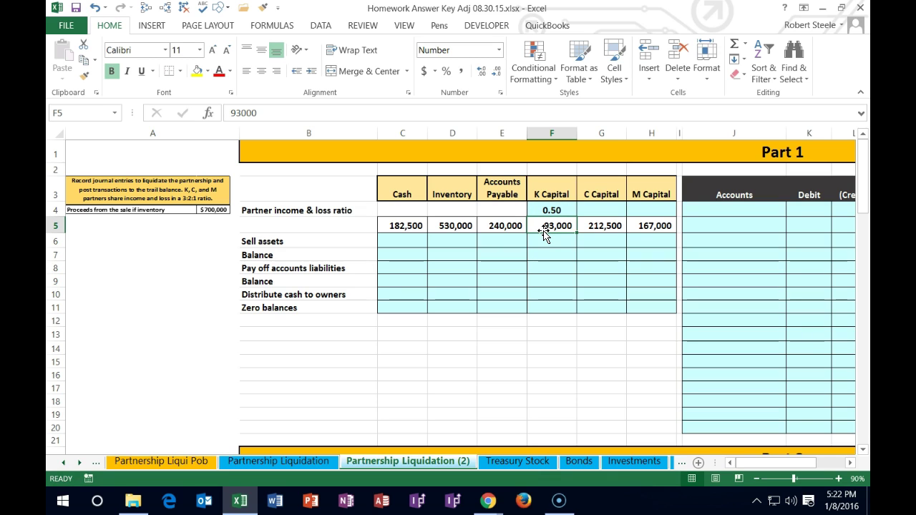
key("Up")
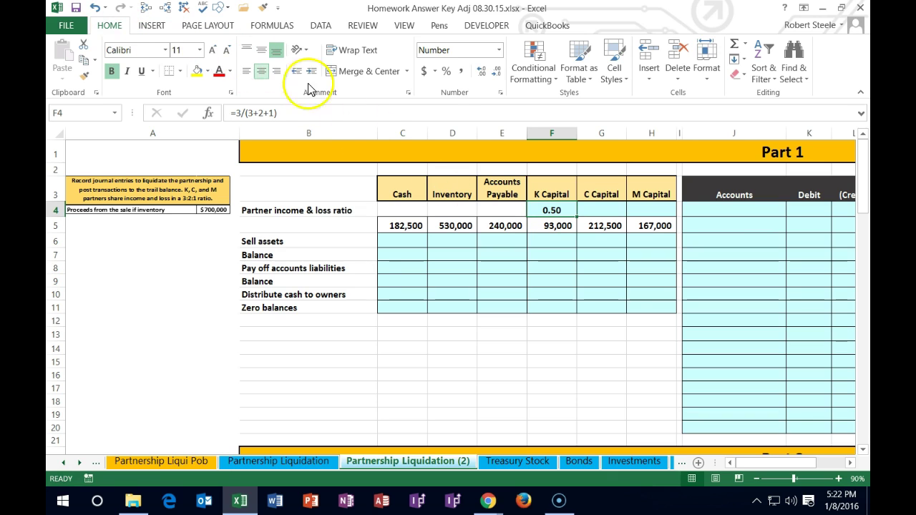
left_click(445, 74)
Enter C Capital's income and loss ratio in G4 as =2/(3+2+1)
left_click(603, 206)
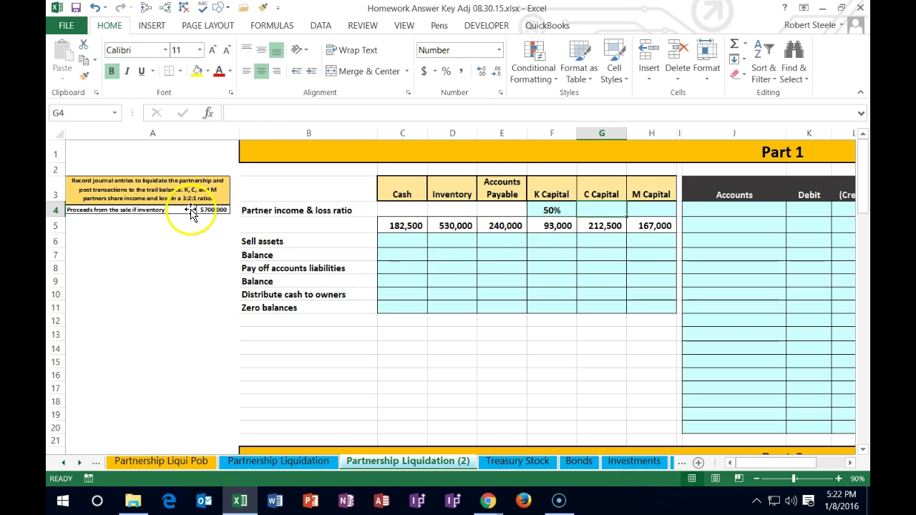
type("2")
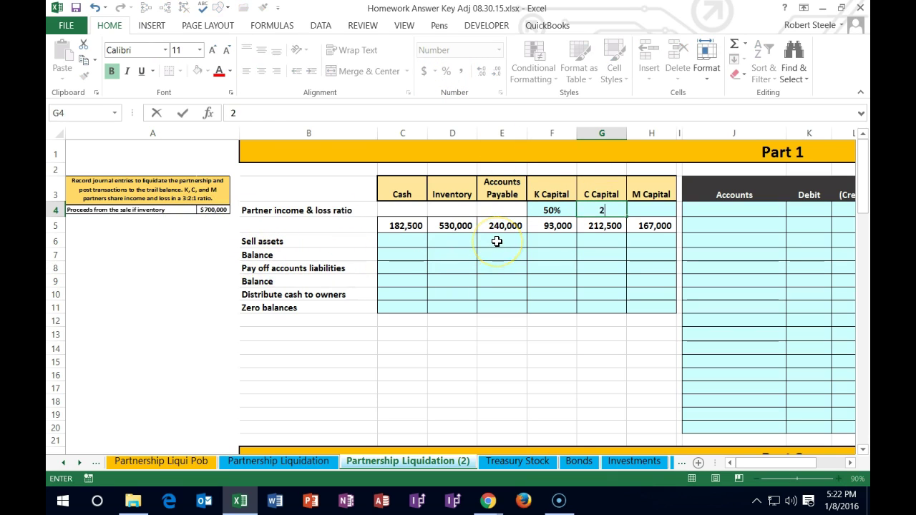
key("BackSpace")
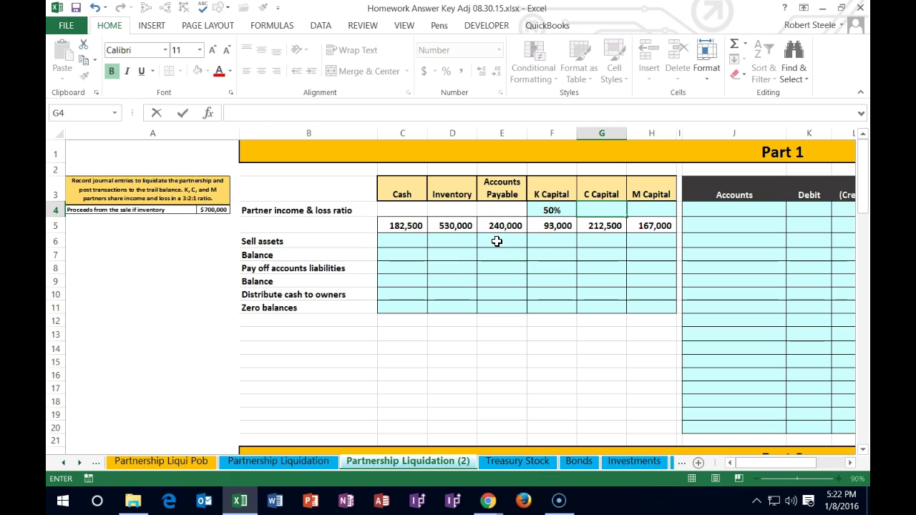
type("=2")
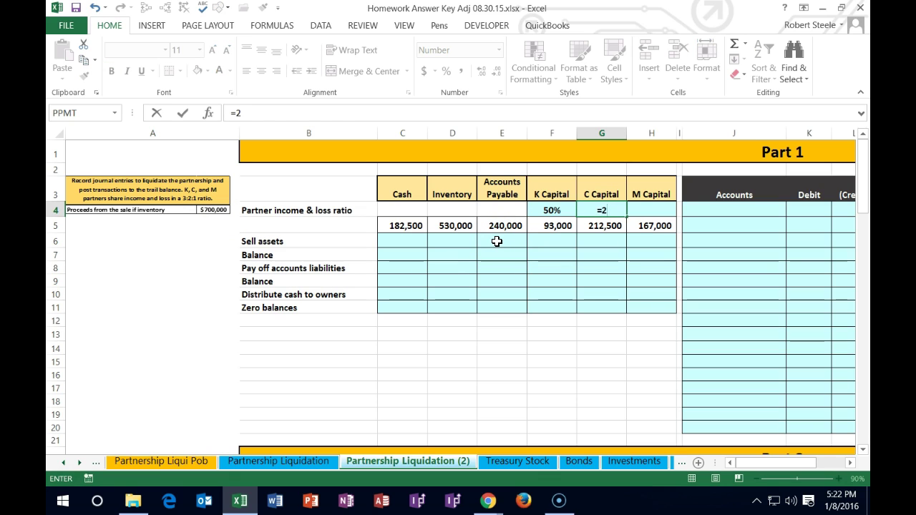
type("/(3+2+1)")
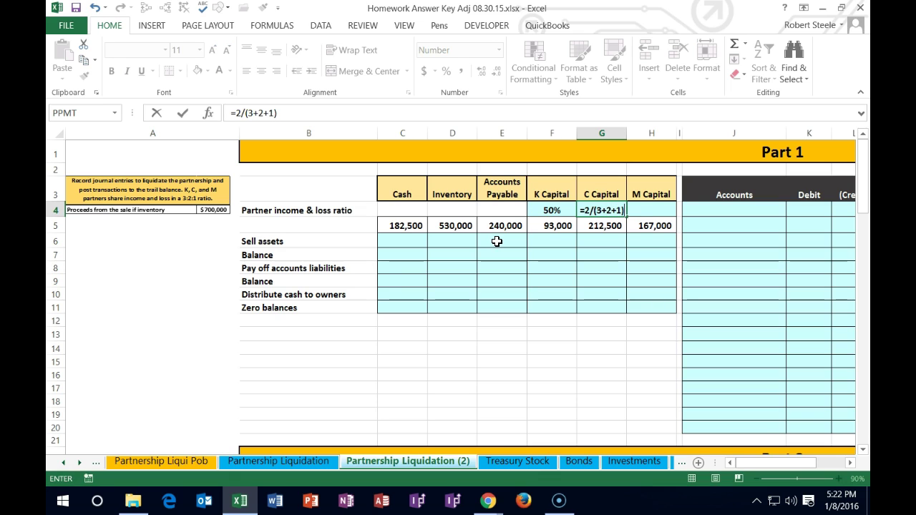
key("Return")
key("Up")
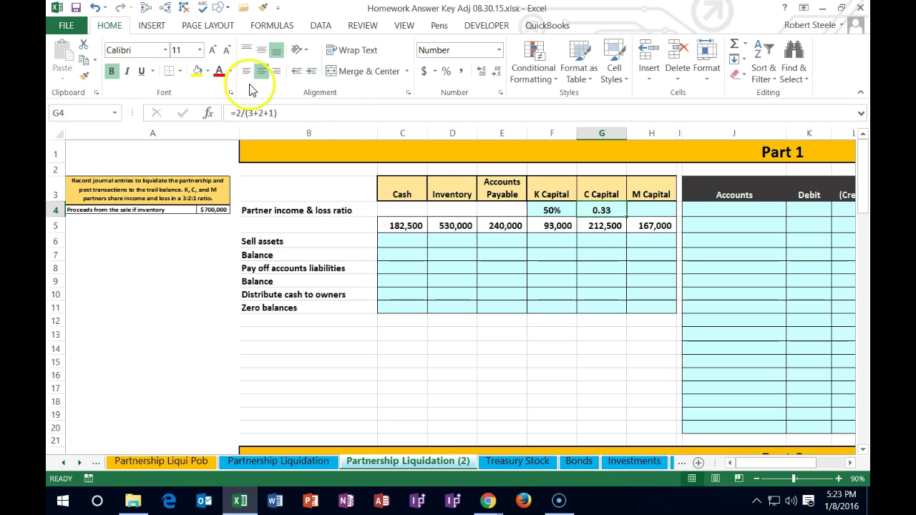
Try showing C Capital's ratio in G4 with four decimal places, then reduce it to two
left_click(483, 73)
left_click(482, 73)
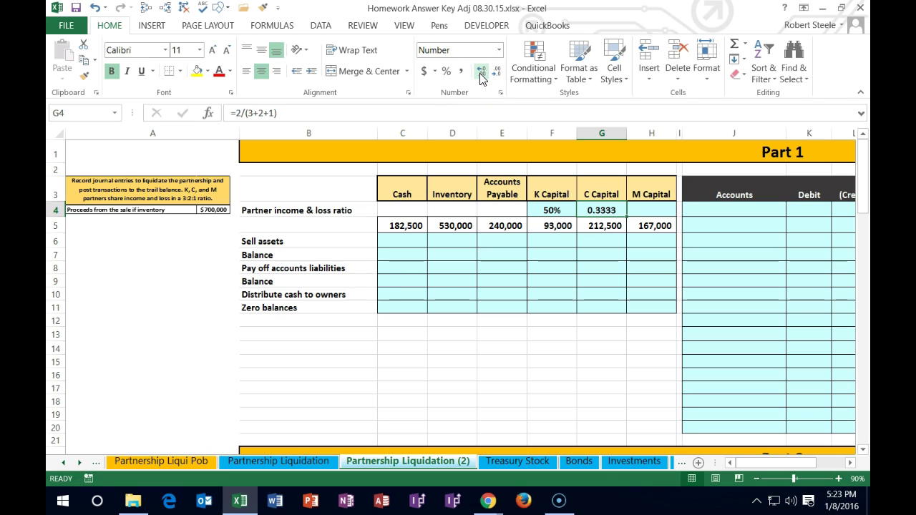
left_click(497, 74)
left_click(497, 74)
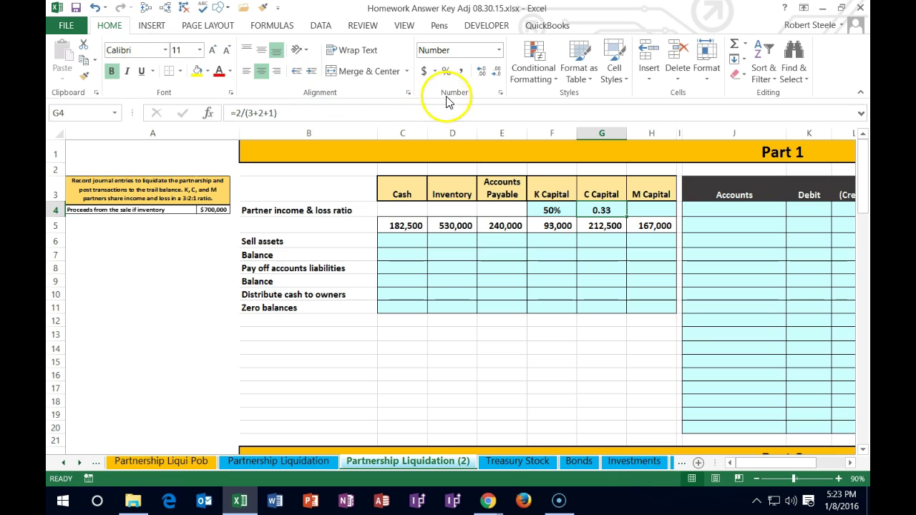
Format C Capital's ratio as a percentage and show the K and C ratios in F4:G4 with two decimal places
left_click(445, 72)
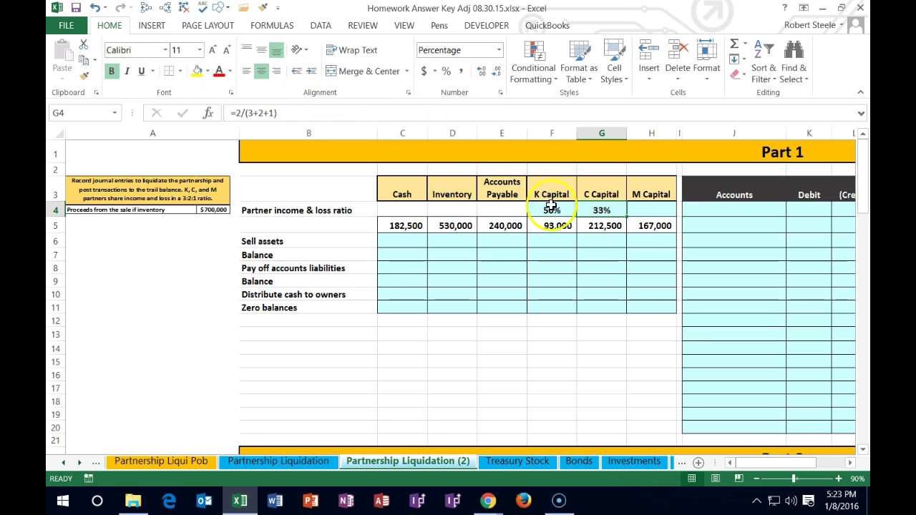
left_click_drag(556, 212, 593, 210)
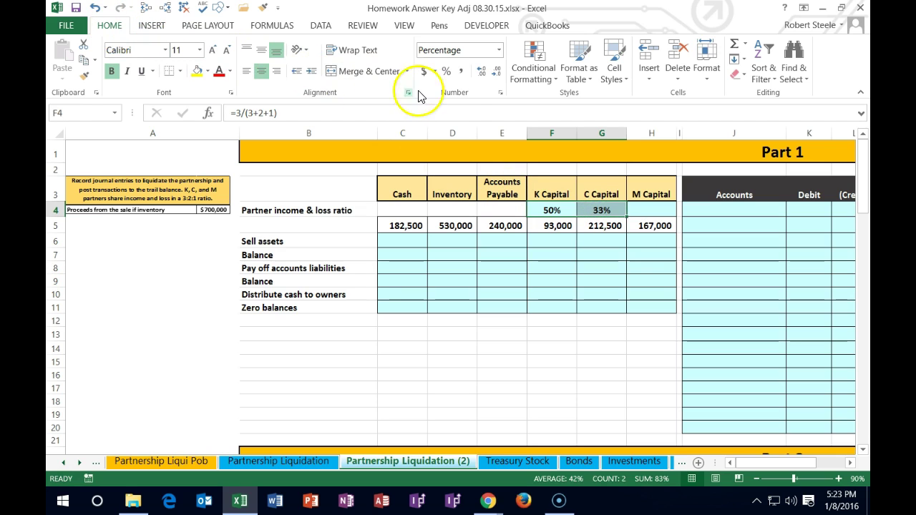
left_click(480, 73)
left_click(479, 74)
left_click(574, 267)
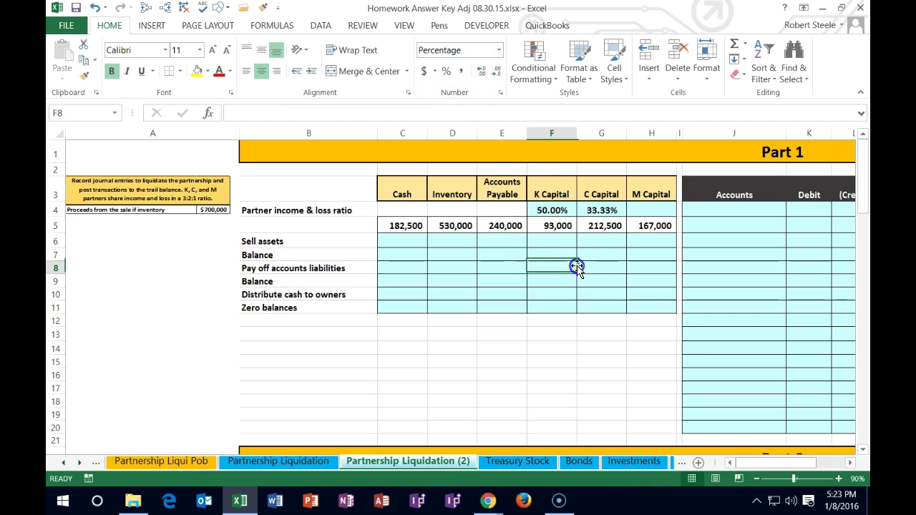
Enter M Capital's income and loss ratio in H4 as =1/(3+2+1)
left_click(564, 210)
key("Right")
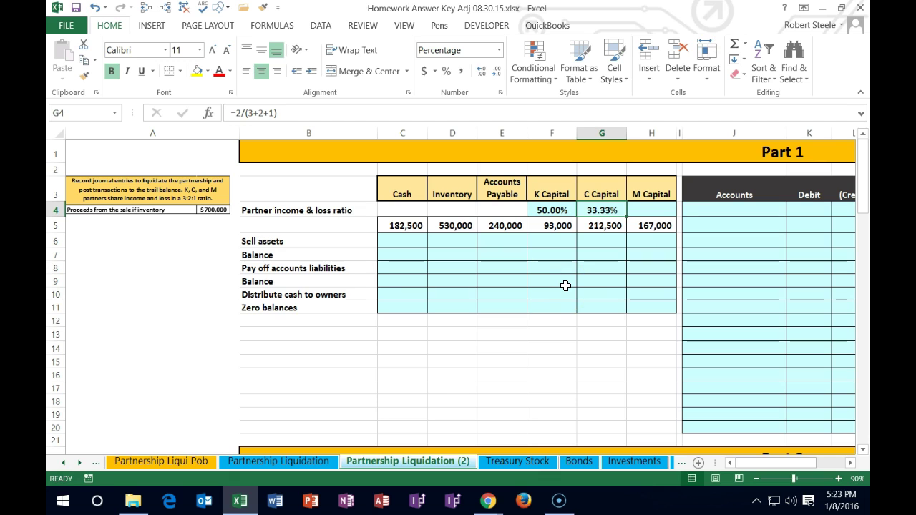
key("Right")
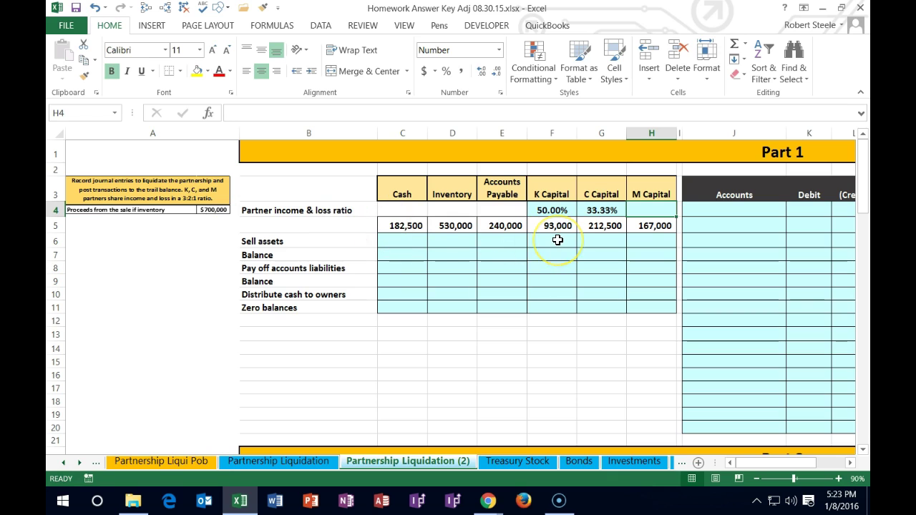
type("=1/(3+")
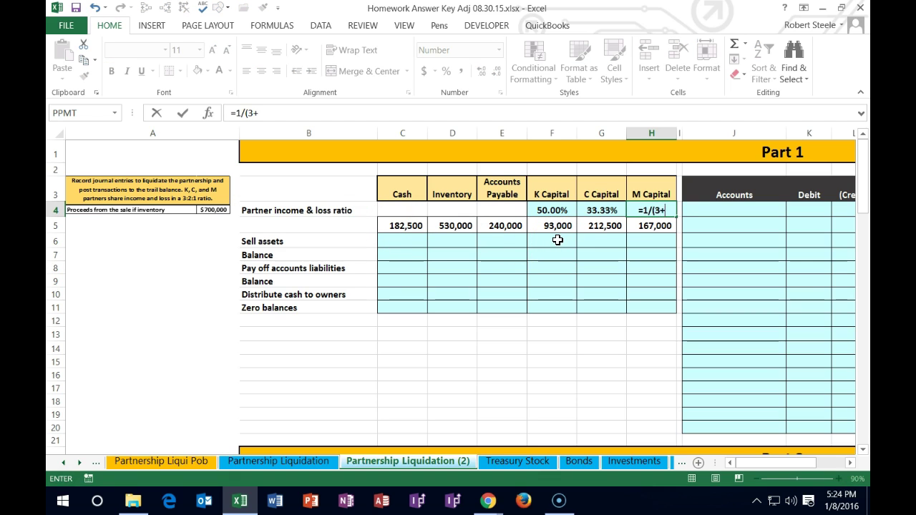
type("2+1)")
key("Return")
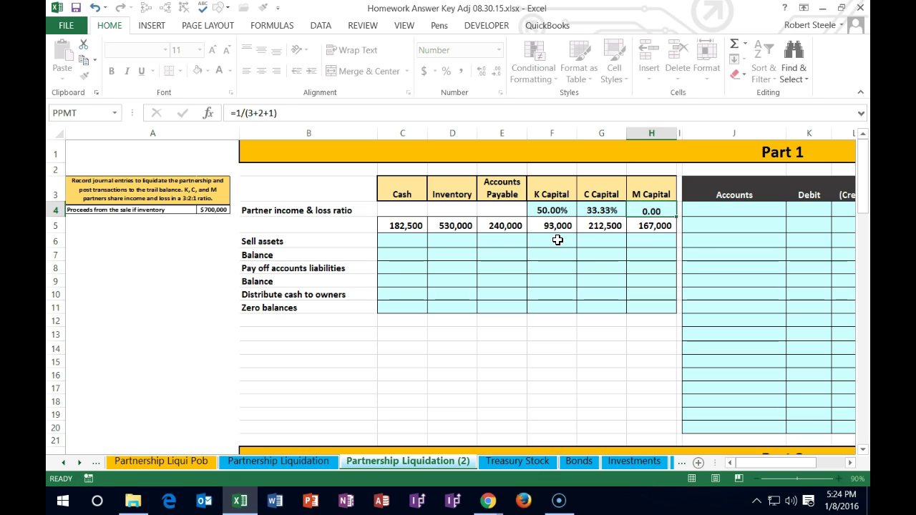
left_click(659, 208)
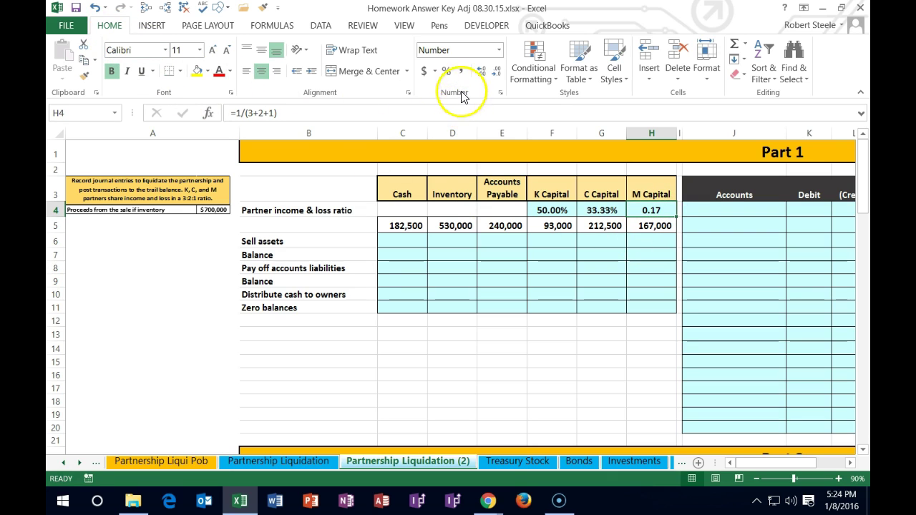
Format M Capital's income and loss ratio in H4 as a percentage with two decimal places
left_click(446, 71)
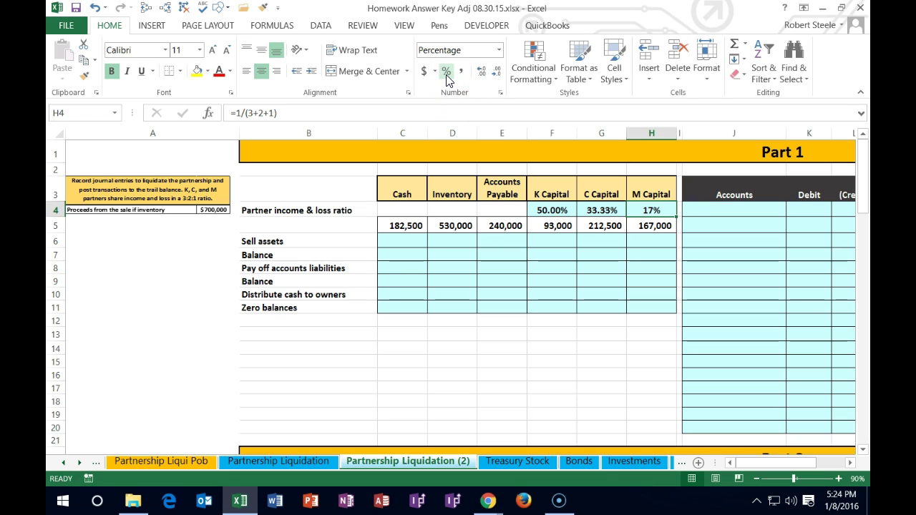
left_click(481, 72)
left_click(481, 72)
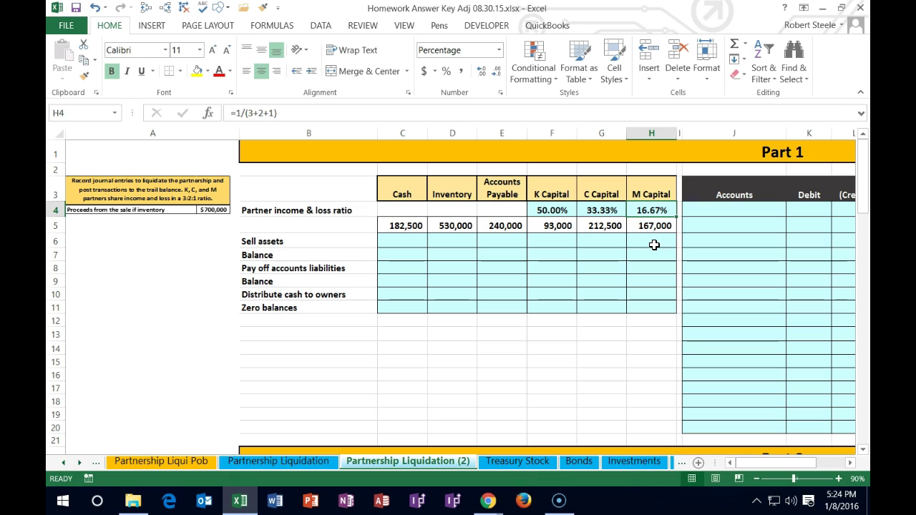
Review the beginning account balances in row 5, from Cash in C5 across to M Capital in H5
key("Down")
key("Left")
key("Left")
key("Left")
key("Left")
key("Left")
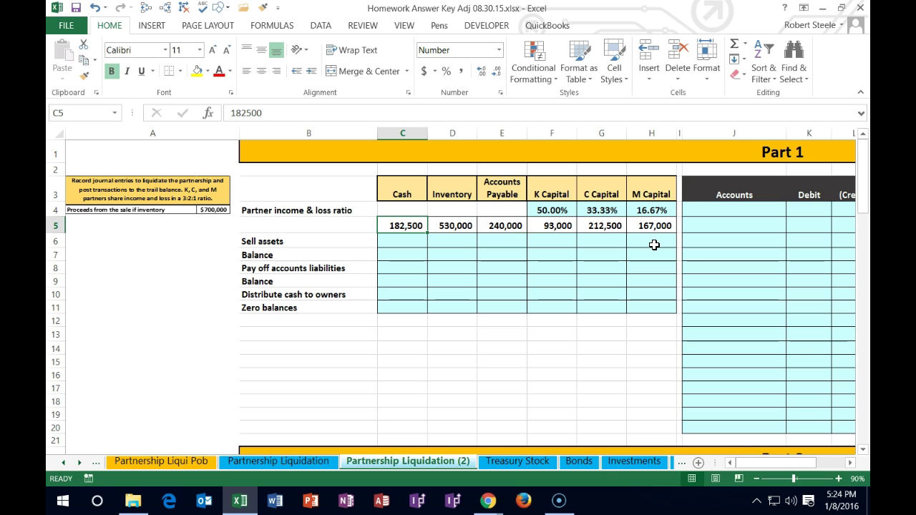
key("Right")
key("Right")
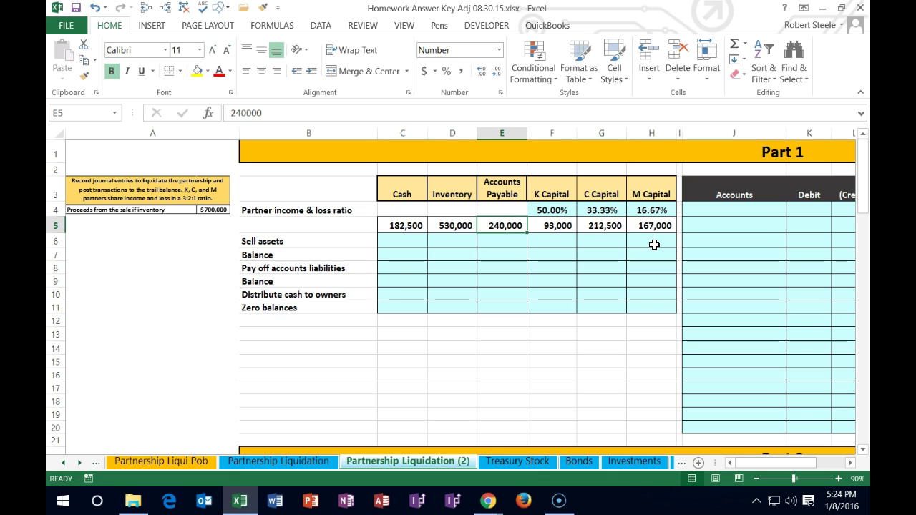
key("Right")
key("Right")
key("Right")
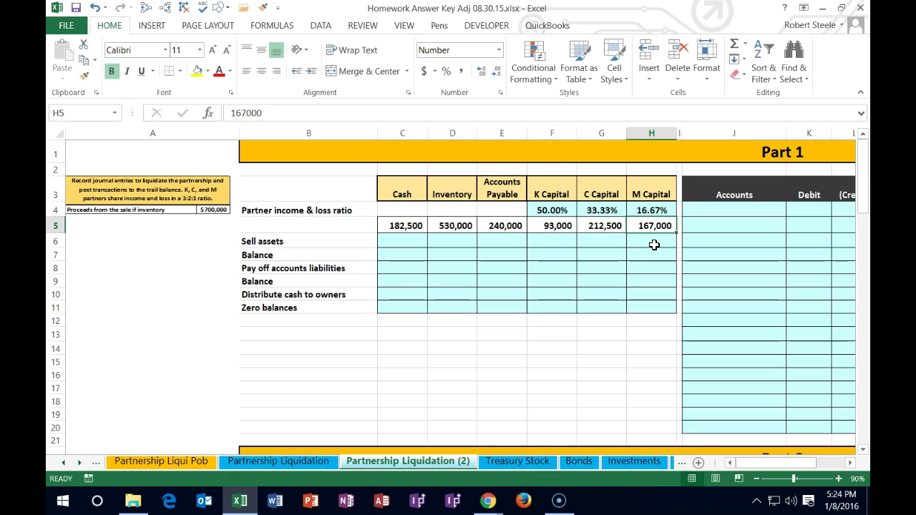
Examine the beginning trial balance entries in column O, from Cash down to (Gain) loss on sales
key("Right")
key("Right")
key("Right")
key("Right")
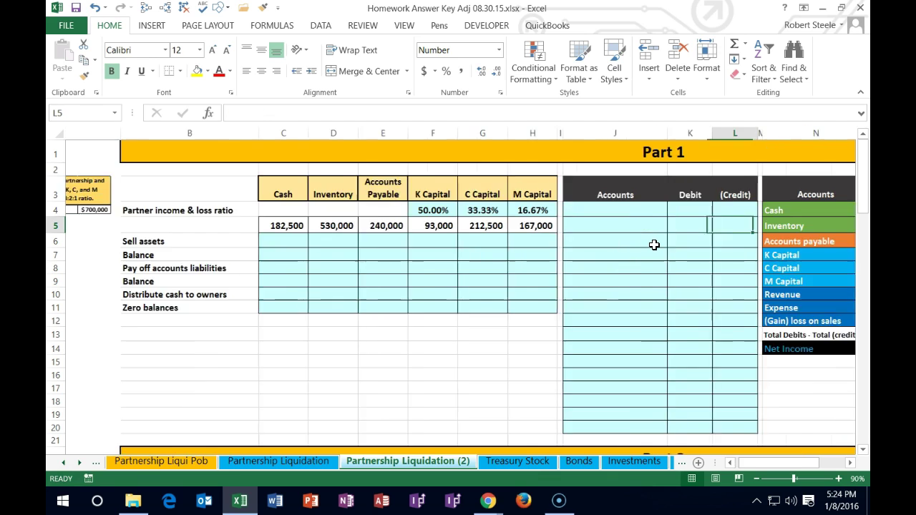
key("Right")
key("Right")
key("Right")
key("Right")
key("Right")
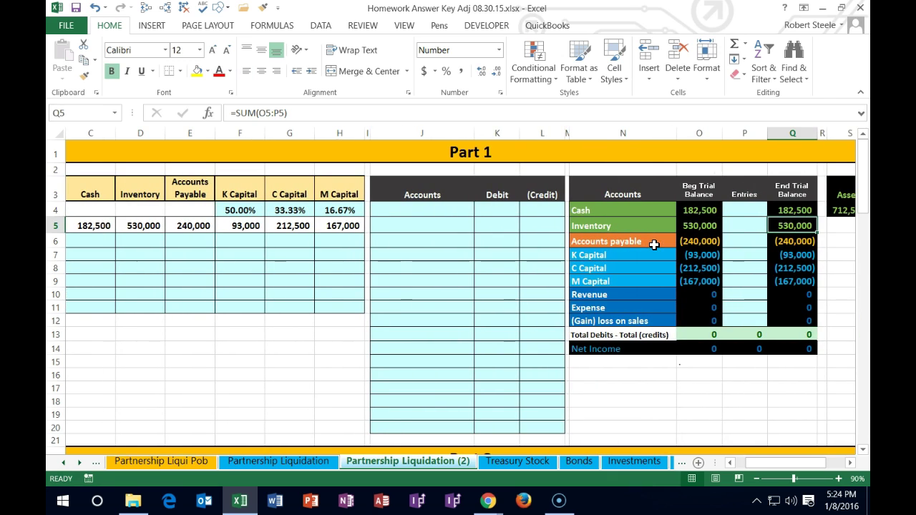
left_click(697, 208)
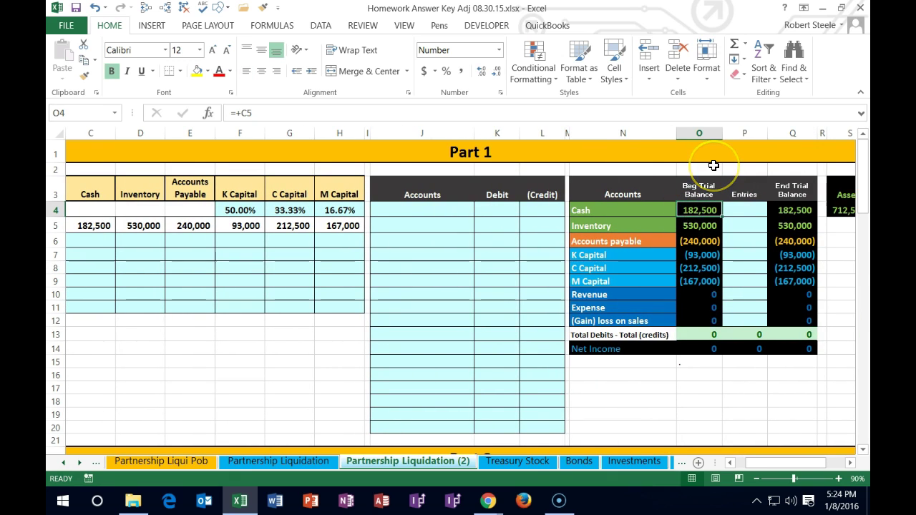
key("Down")
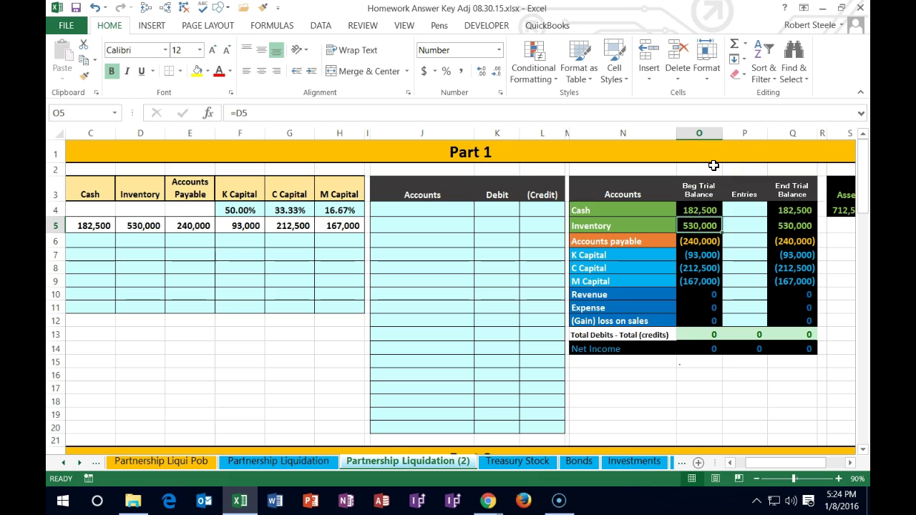
key("Down")
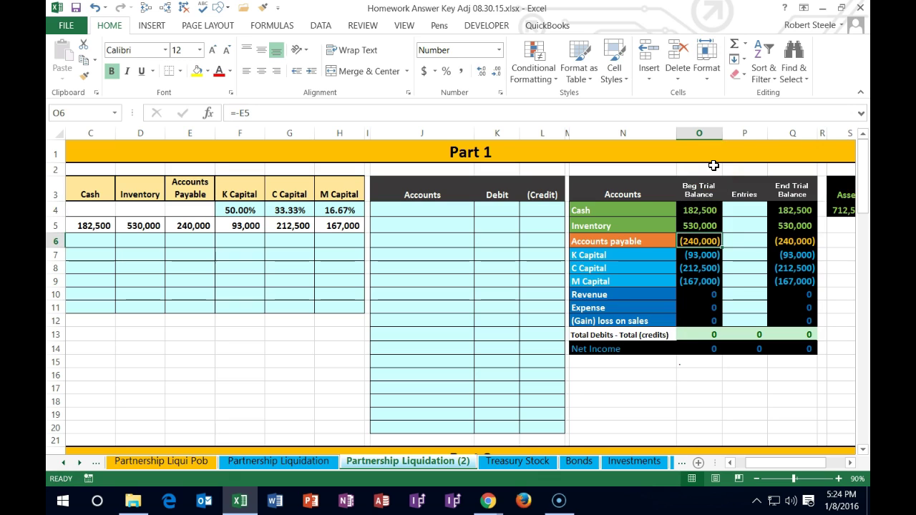
key("Down")
key("Down")
key("Down")
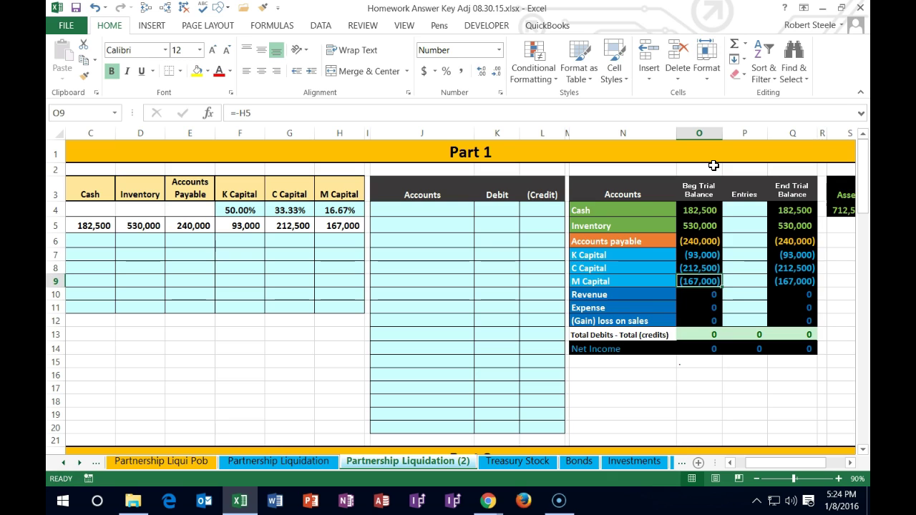
key("Down")
key("Down")
key("Down")
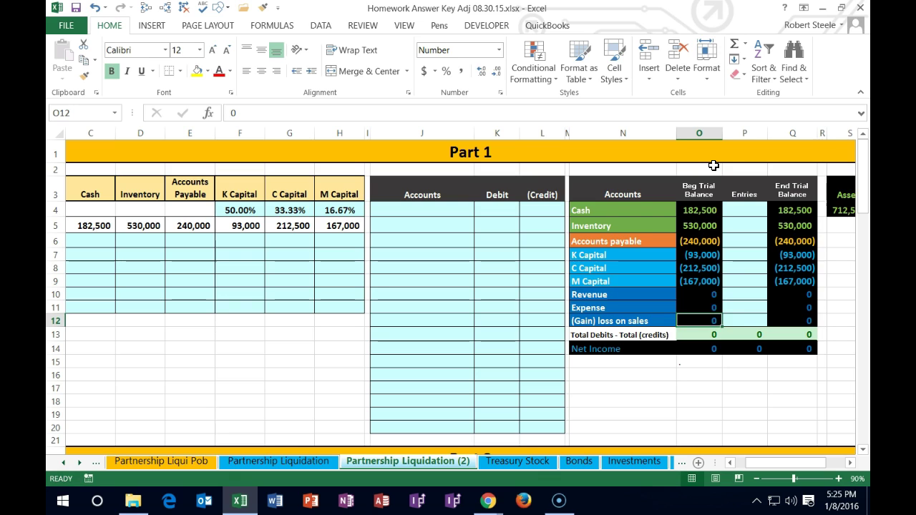
key("Up")
key("Up")
key("Up")
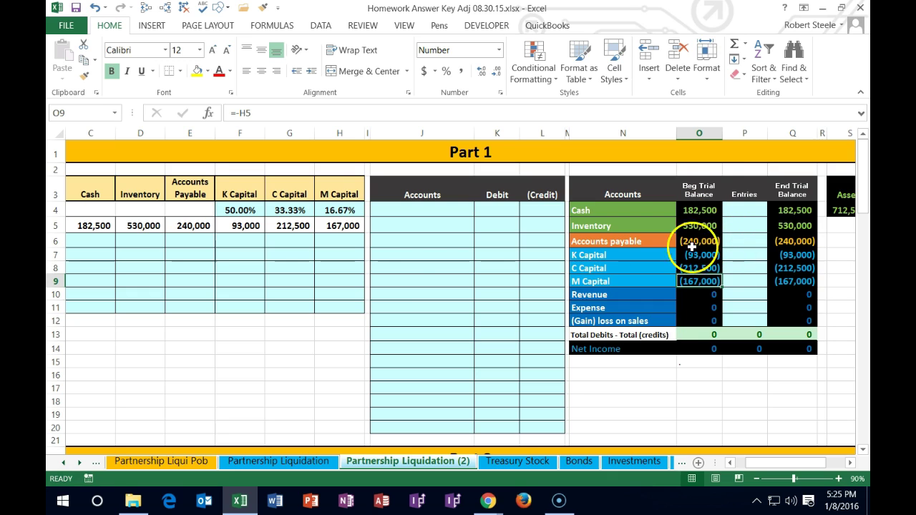
Examine the Inventory, Accounts payable and K Capital lines of the trial balance
left_click(279, 266)
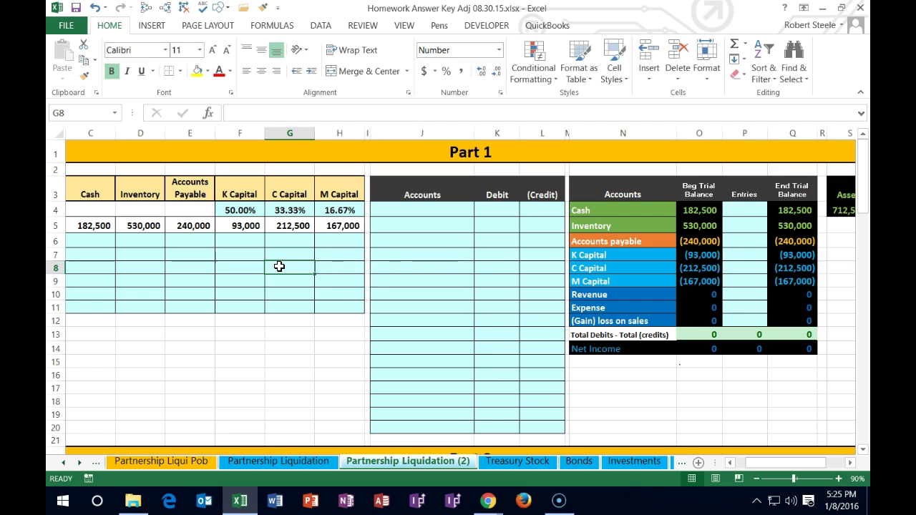
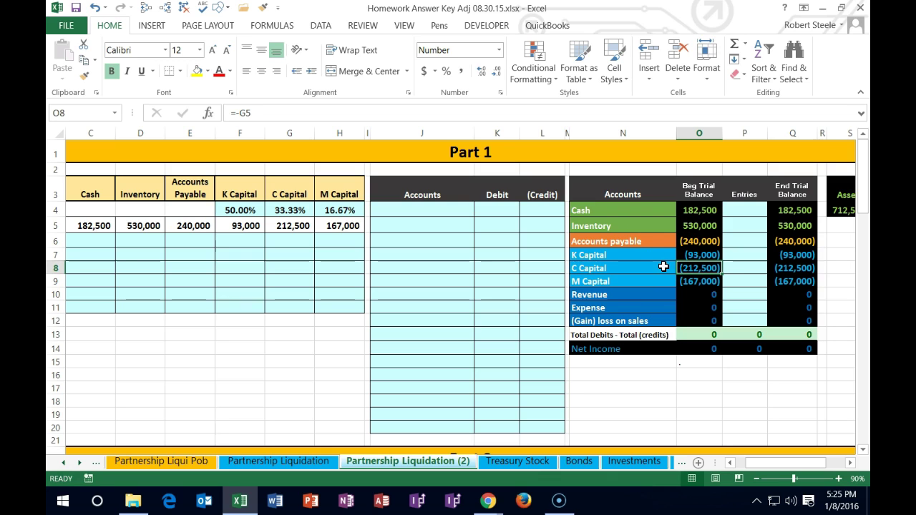
left_click(679, 225)
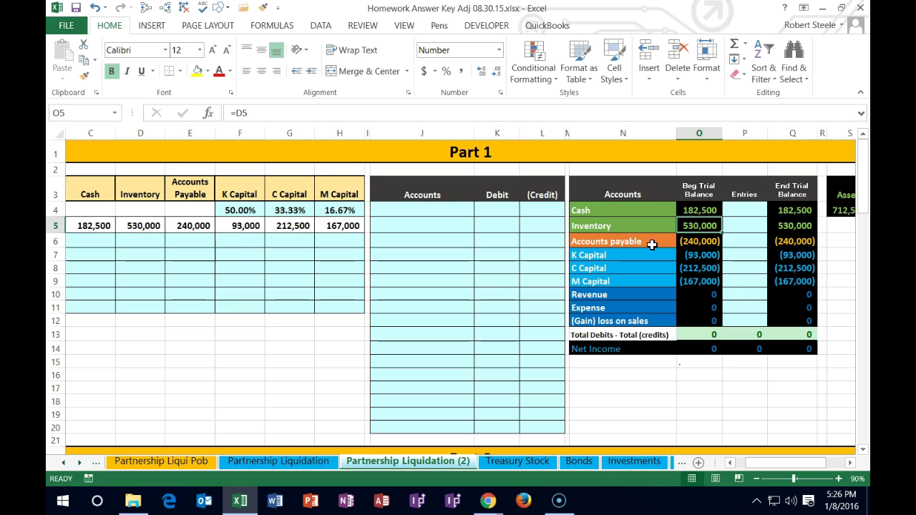
left_click(655, 225)
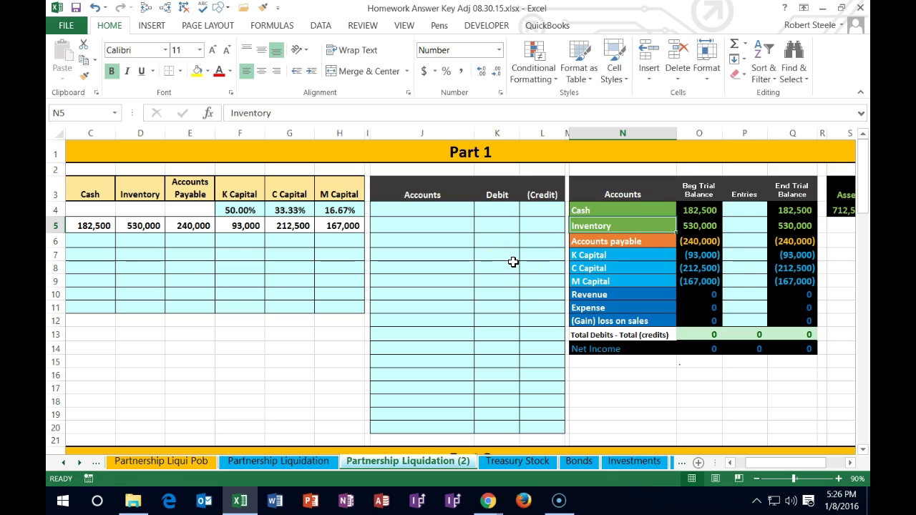
key("Right")
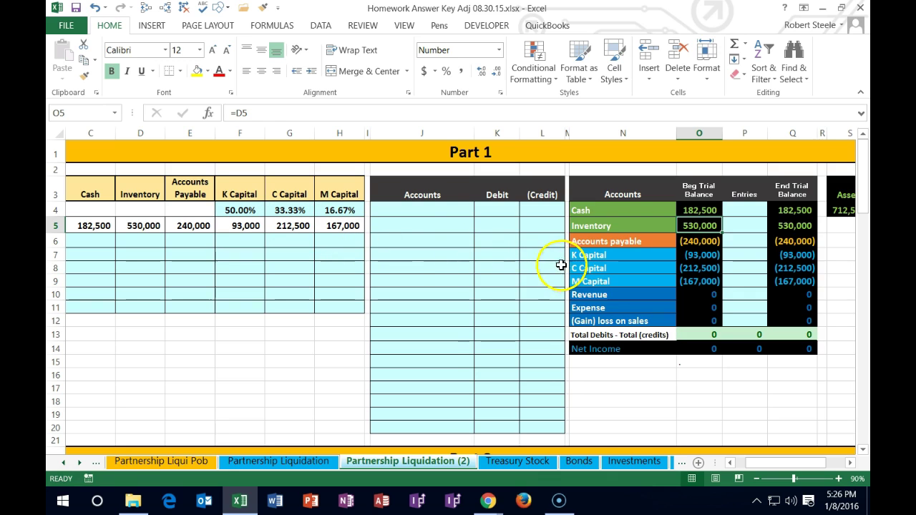
left_click(576, 242)
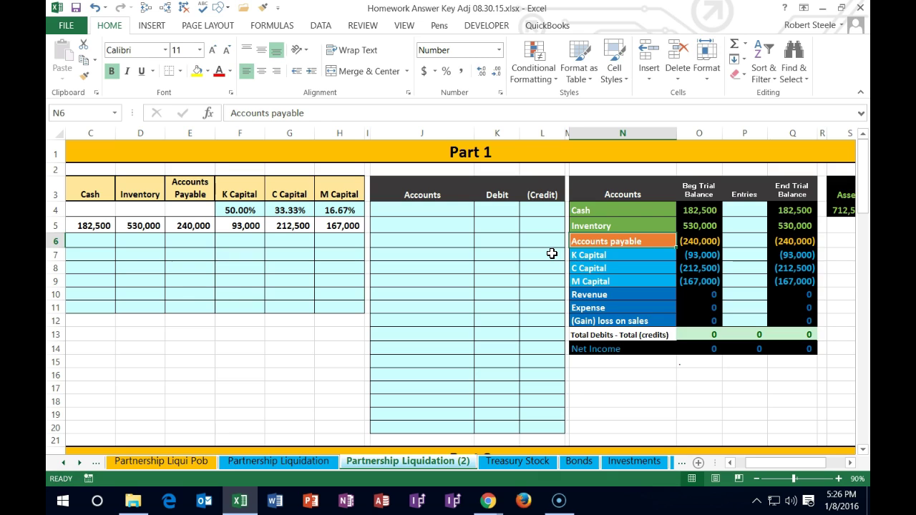
key("Down")
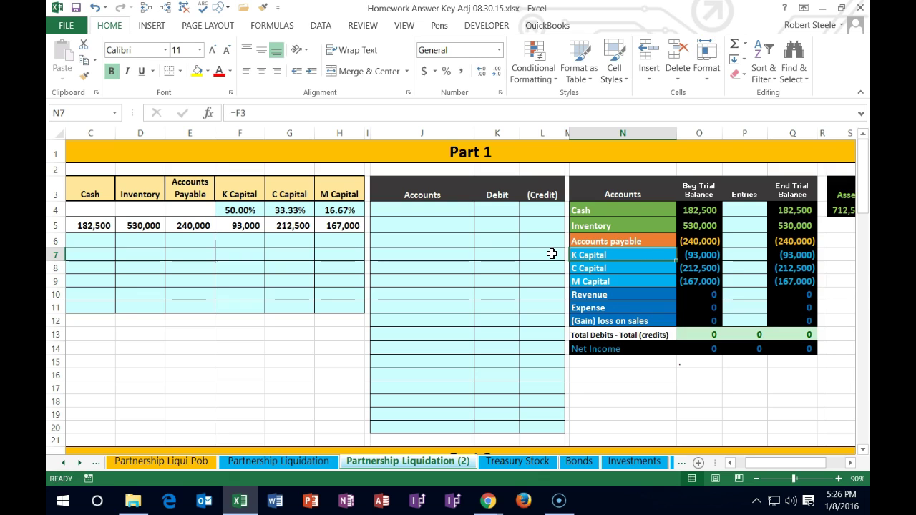
left_click(593, 224)
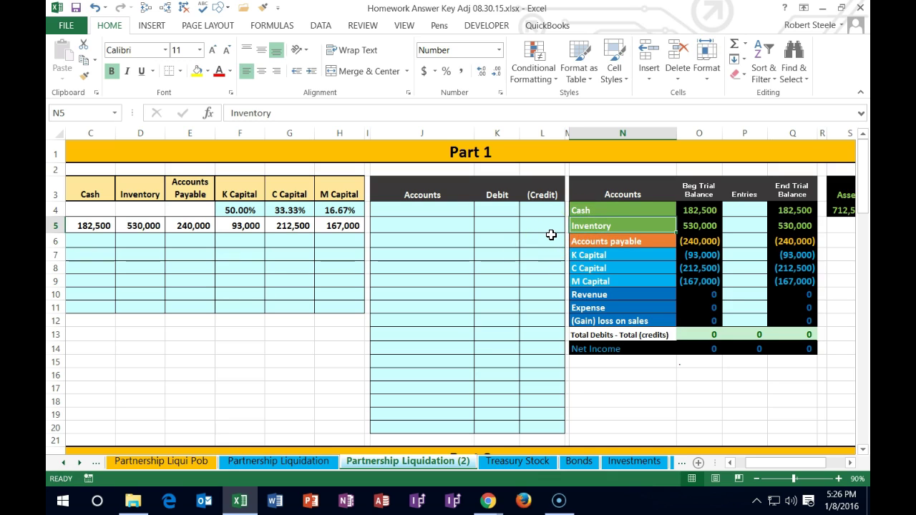
key("Down")
key("Down")
key("Down")
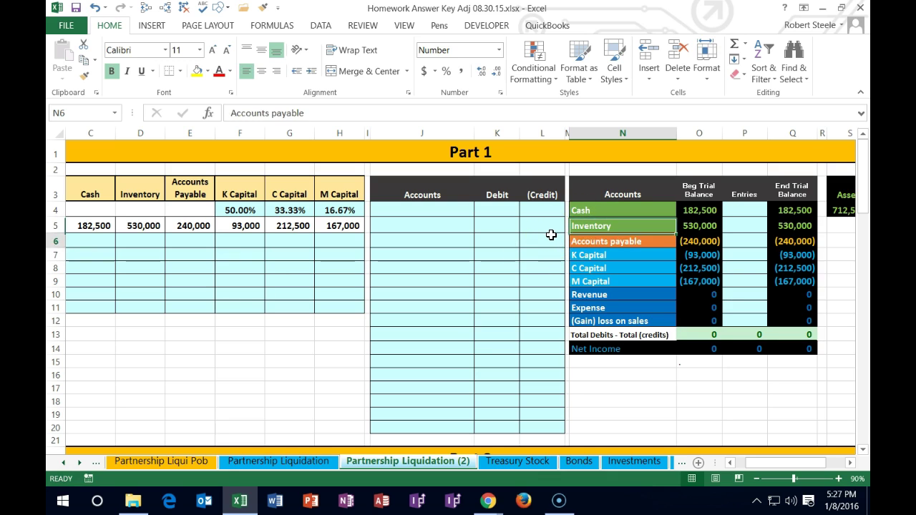
key("Up")
key("Up")
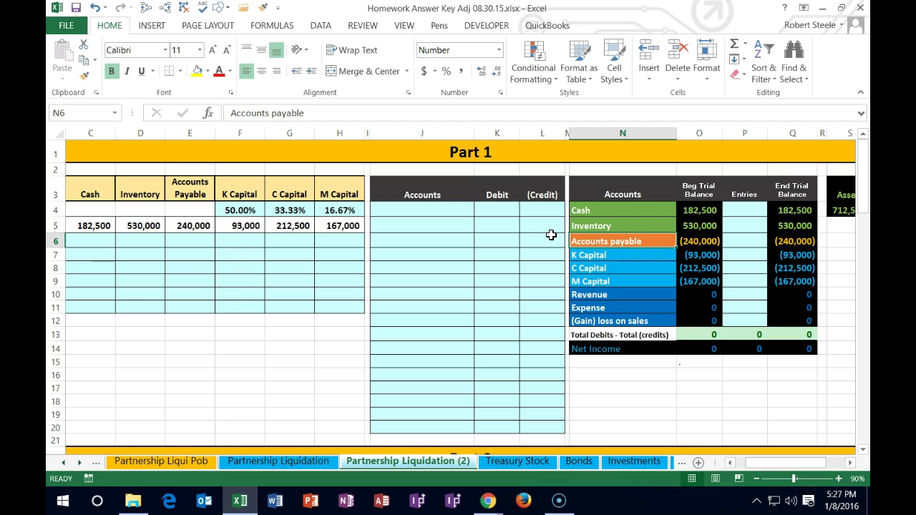
Enter the inventory sale proceeds of 700000 for Cash in the Sell assets row, cell C6
key("Left")
key("Left")
key("Left")
key("Left")
key("Left")
key("Left")
key("Left")
key("Left")
key("Left")
key("Left")
key("Left")
key("Left")
key("Left")
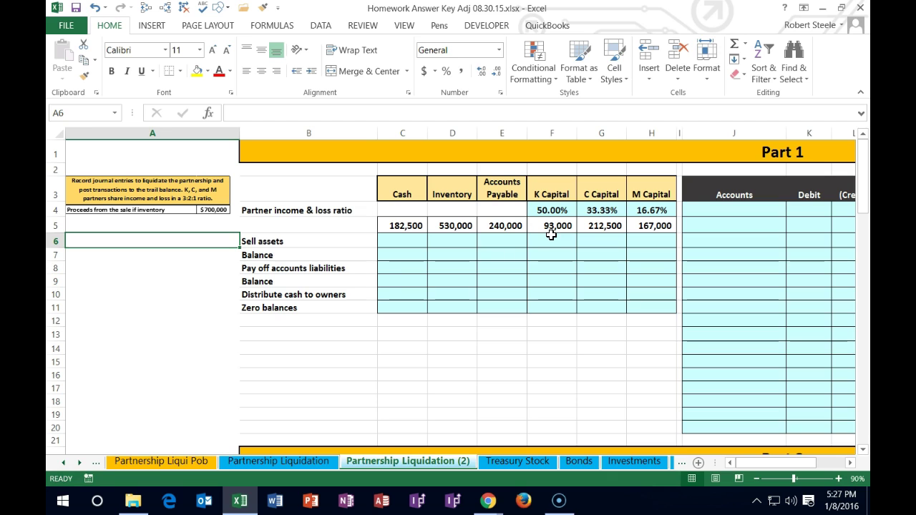
left_click(468, 242)
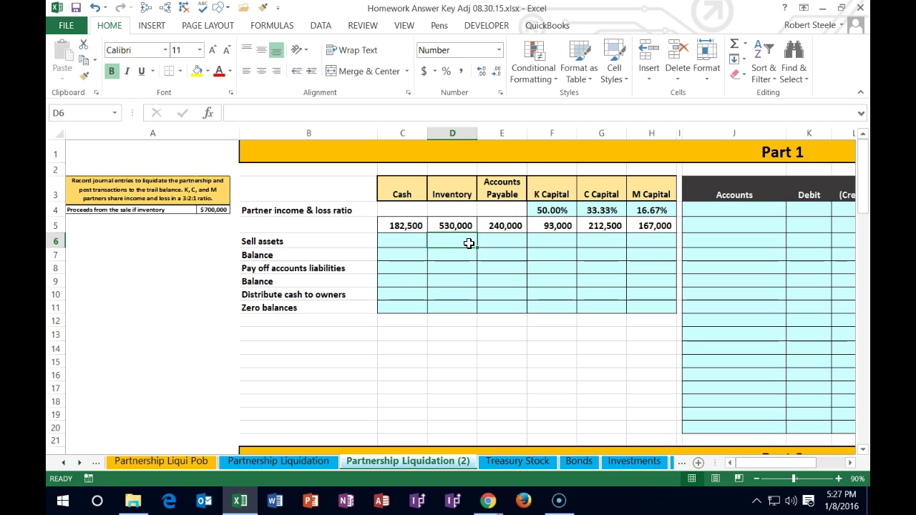
left_click(402, 242)
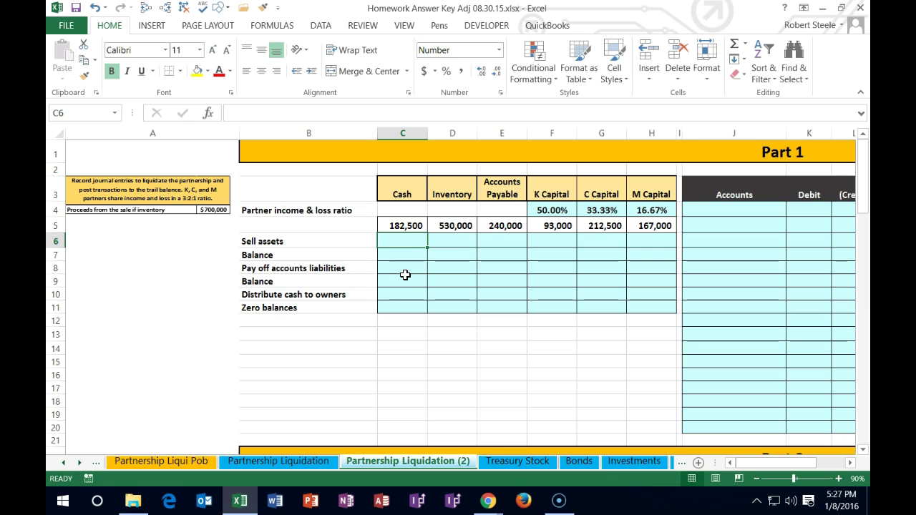
type("700000")
key("Return")
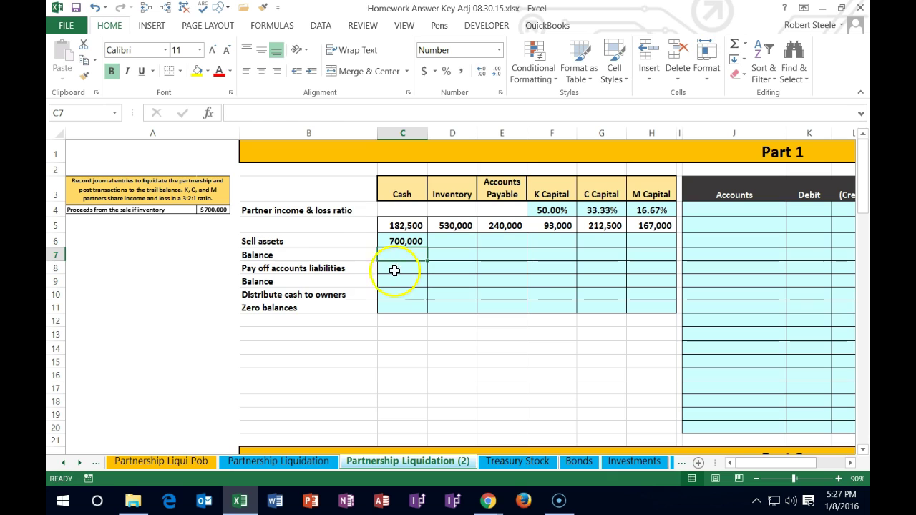
Calculate the Cash balance after the asset sale in C7 with =C5+C6
type("=")
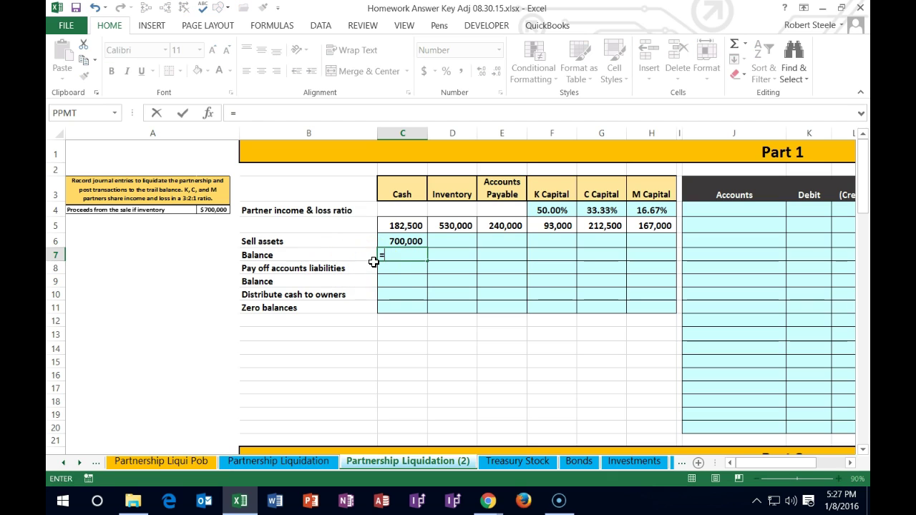
left_click(399, 226)
type("+")
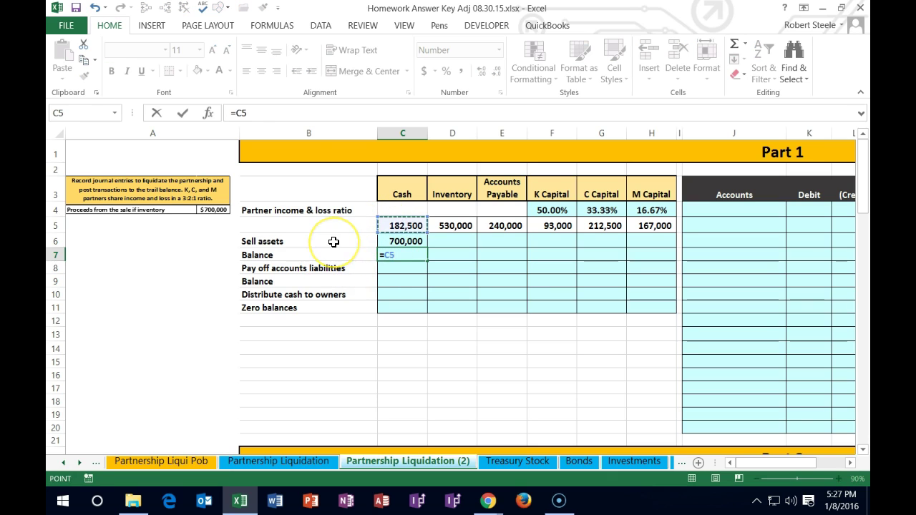
left_click(396, 241)
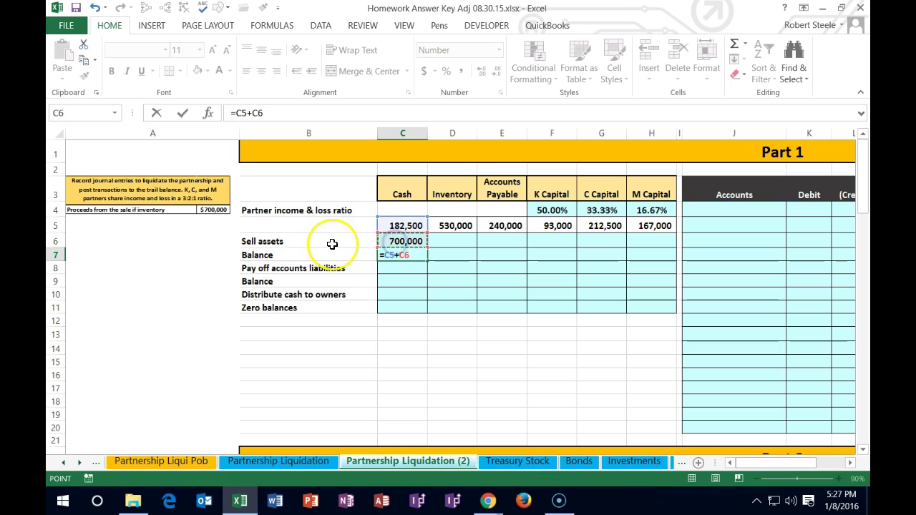
key("Return")
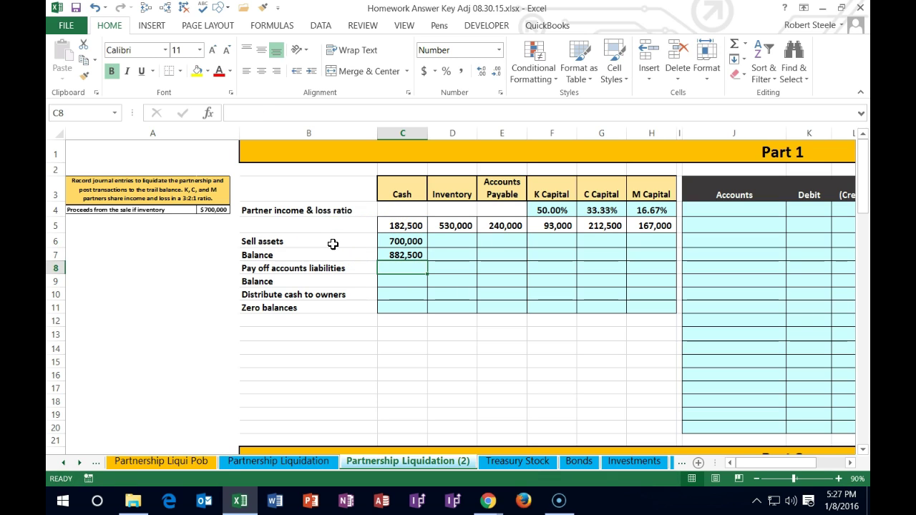
Enter -530000 for Inventory in the Sell assets row, cell D6
key("Right")
key("Right")
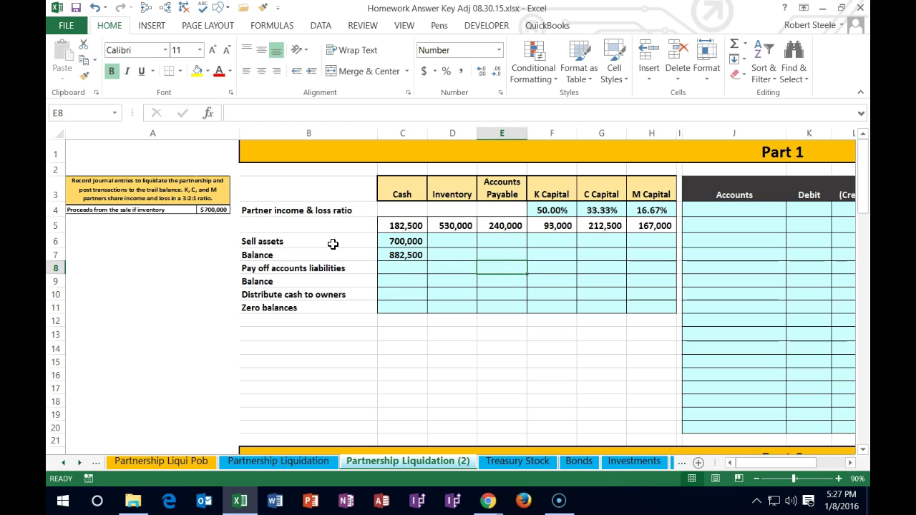
key("Left")
key("Up")
key("Up")
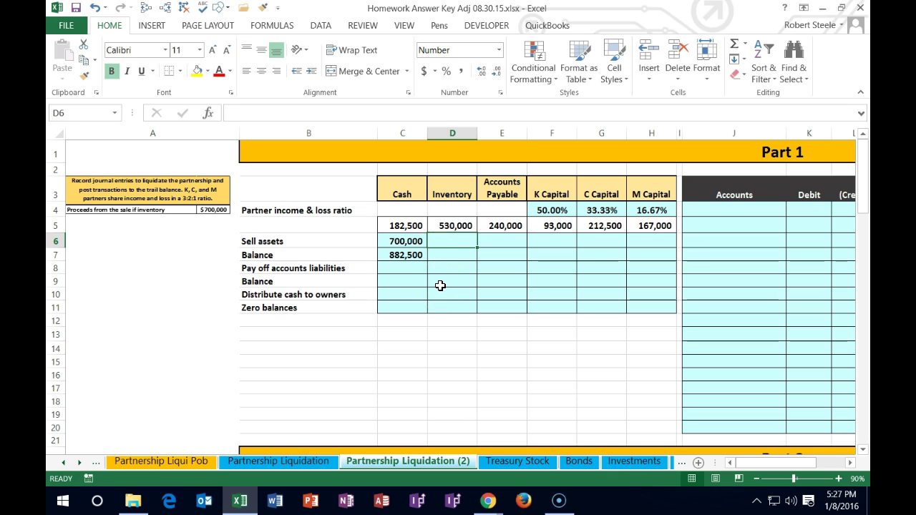
type("-")
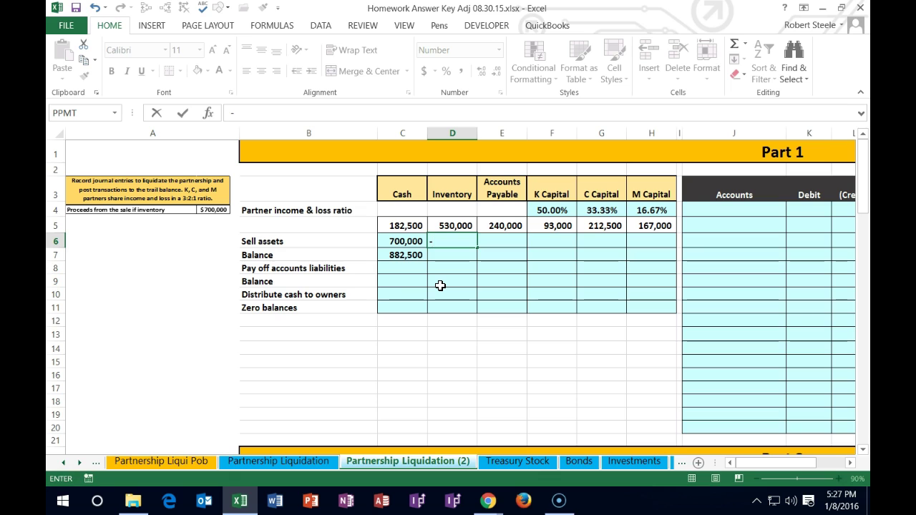
type("530000")
key("Return")
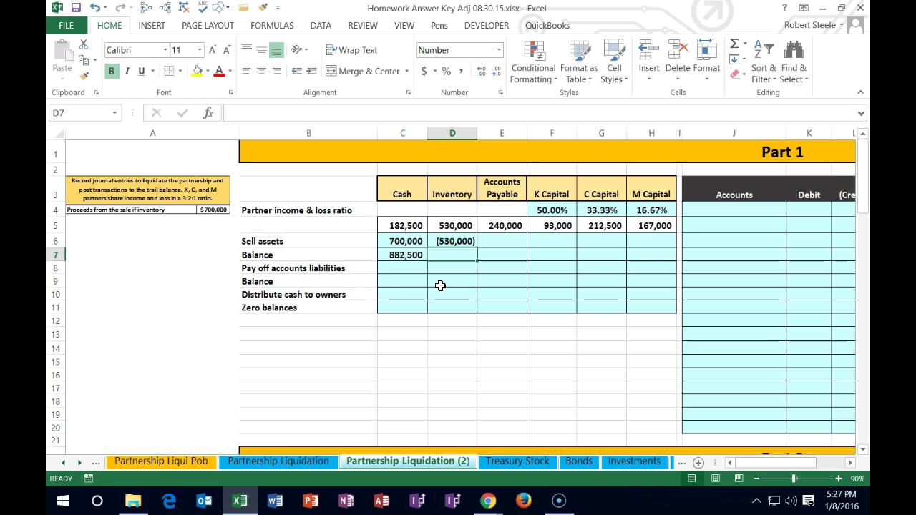
Calculate the Inventory balance after the asset sale in D7 with =D5+D6
left_click(456, 268)
type("=")
left_click(458, 223)
type("+")
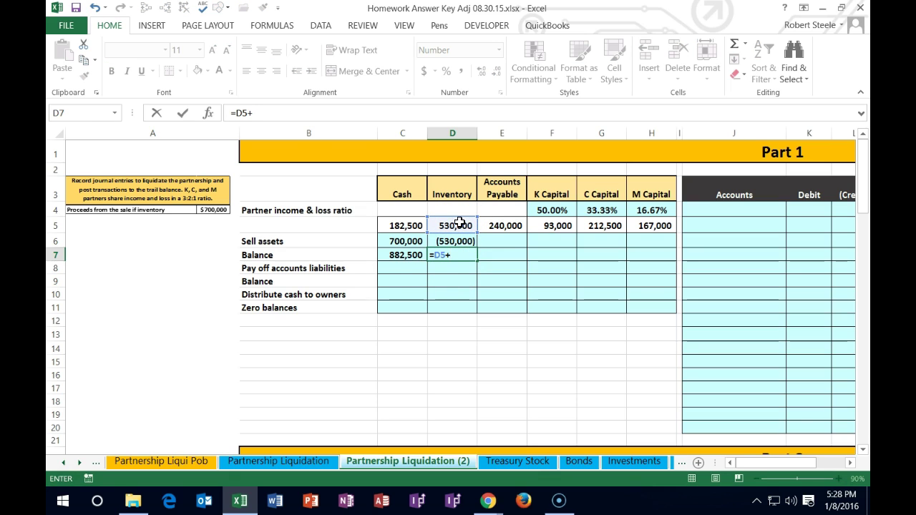
left_click(462, 241)
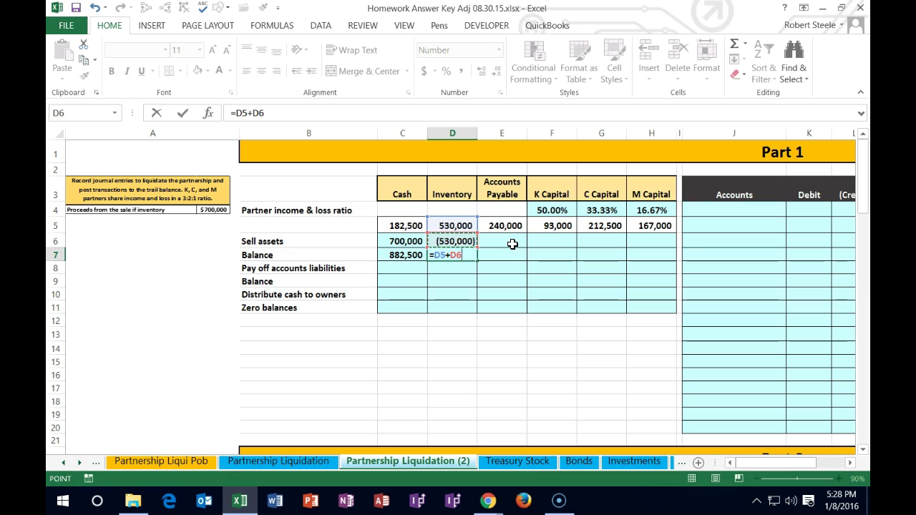
left_click(496, 243)
key("Return")
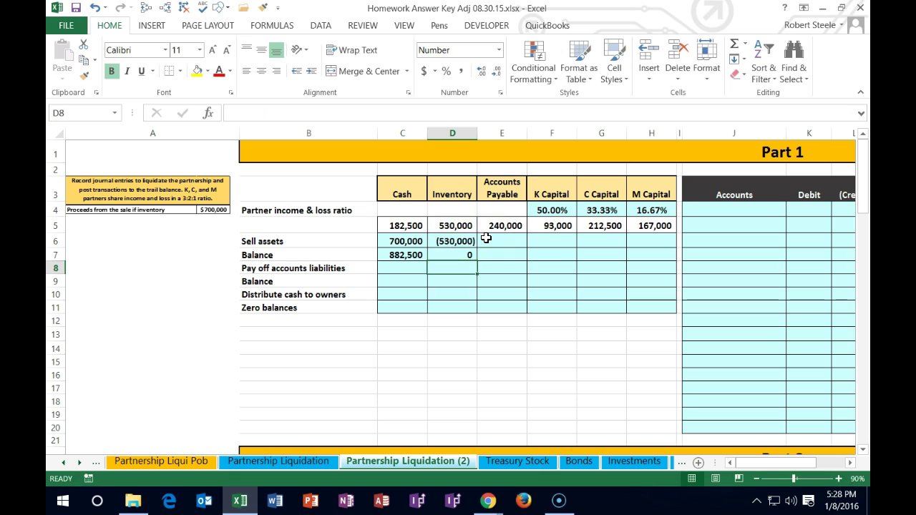
Calculate the Accounts Payable balance after the asset sale in E7 with +E5+E6
key("Right")
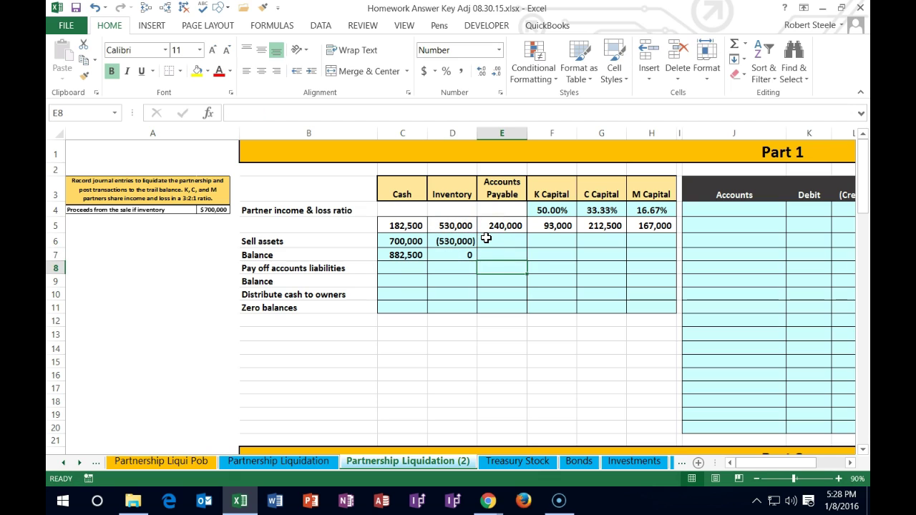
key("Up")
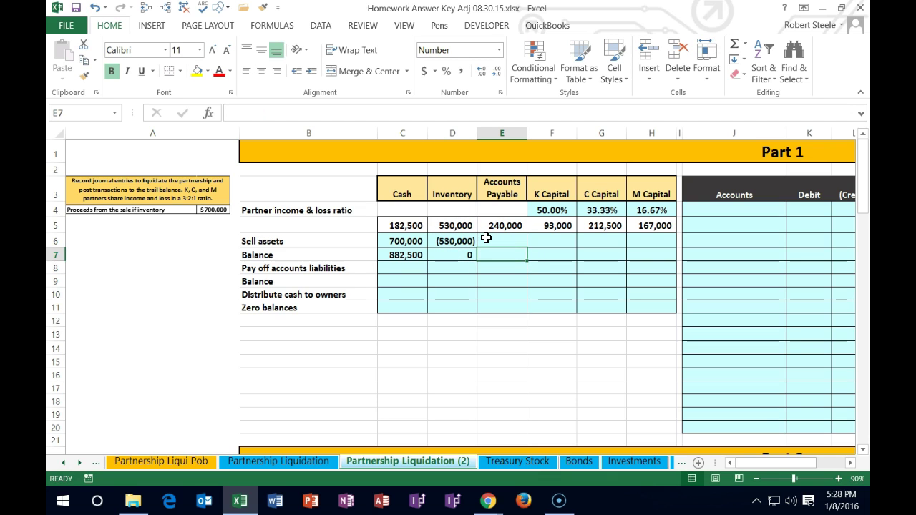
type("+")
key("Up")
key("Up")
type("+")
key("Up")
key("Return")
Check the gain on the asset sale by summing the Cash and Inventory entries C6:D6 without entering a formula
key("Up")
key("Right")
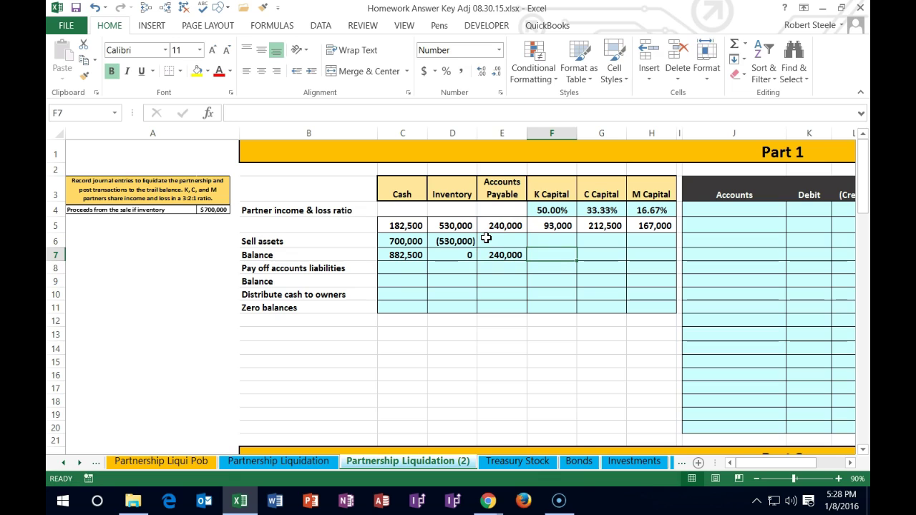
key("Up")
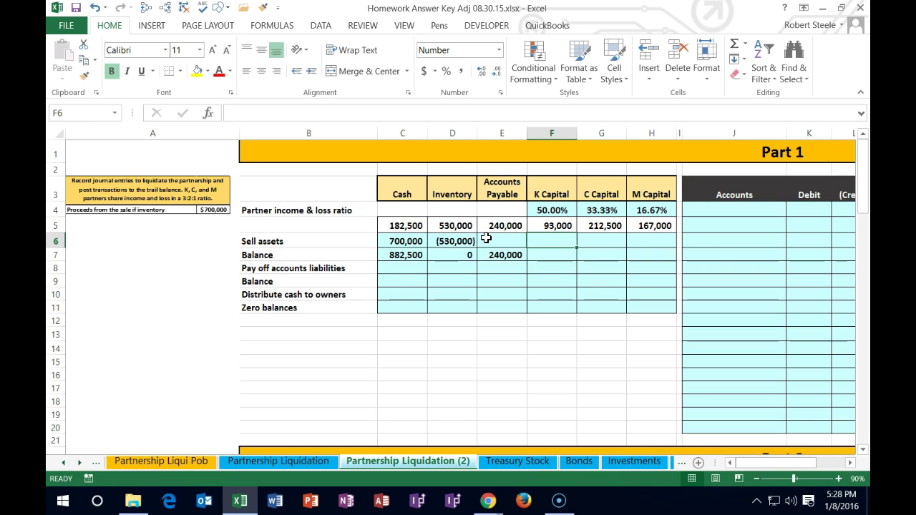
left_click_drag(408, 241, 447, 244)
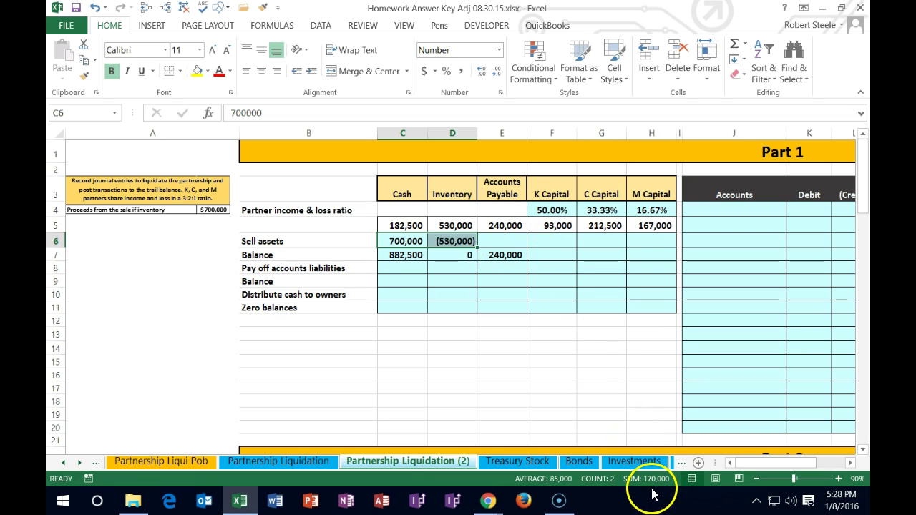
left_click_drag(408, 243, 452, 242)
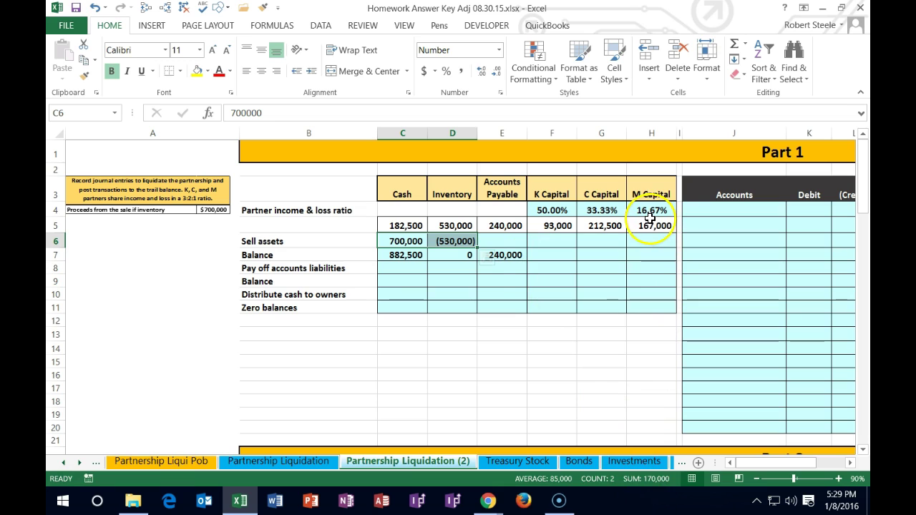
Allocate K Capital's share of the gain on the asset sale in F6 with =SUM(C6:D6)*F4
left_click(557, 242)
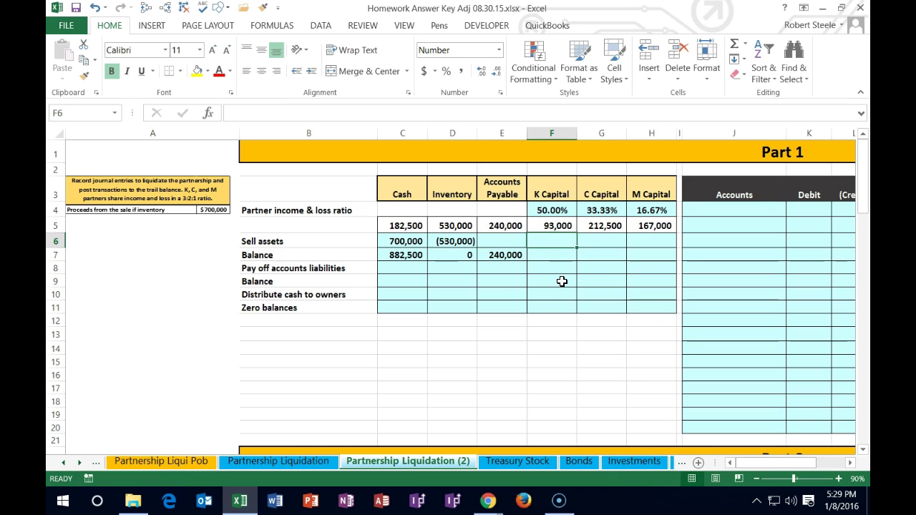
type("=sum")
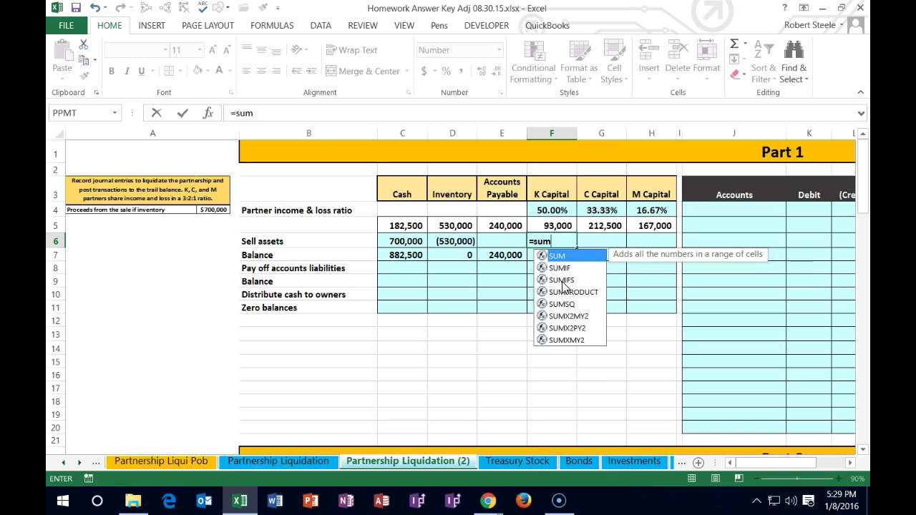
type("(")
left_click(418, 239)
left_click_drag(429, 237, 447, 239)
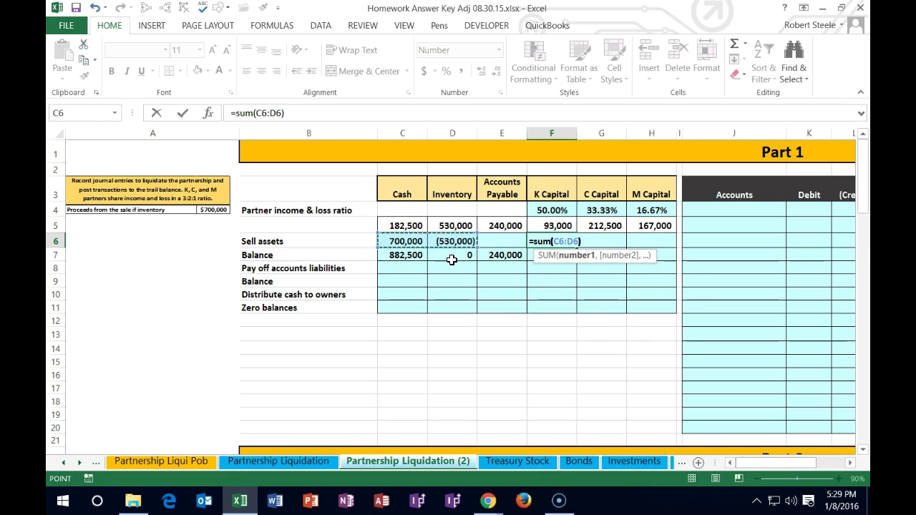
type(")*")
left_click(547, 209)
key("Return")
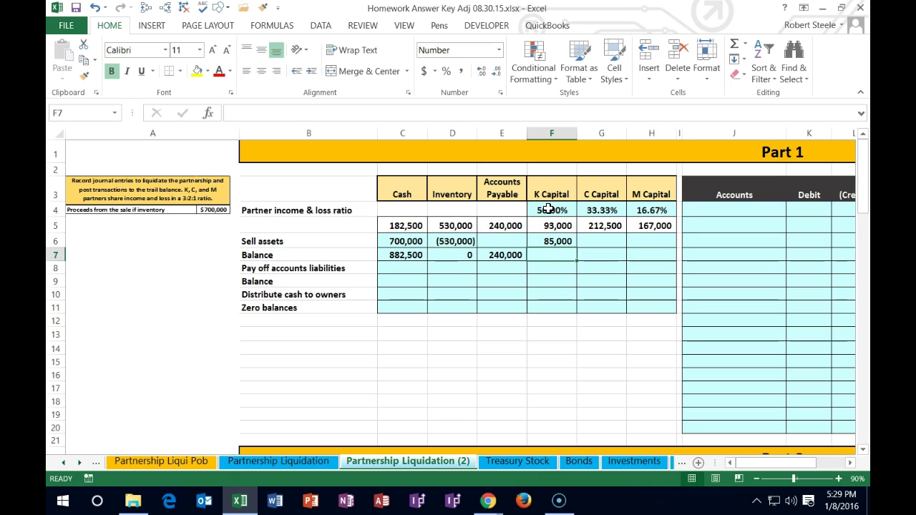
Verify K's share in the Calculator app by computing 700000 minus 530000, times 0.5, and return to the worksheet
key("XF86Calculator")
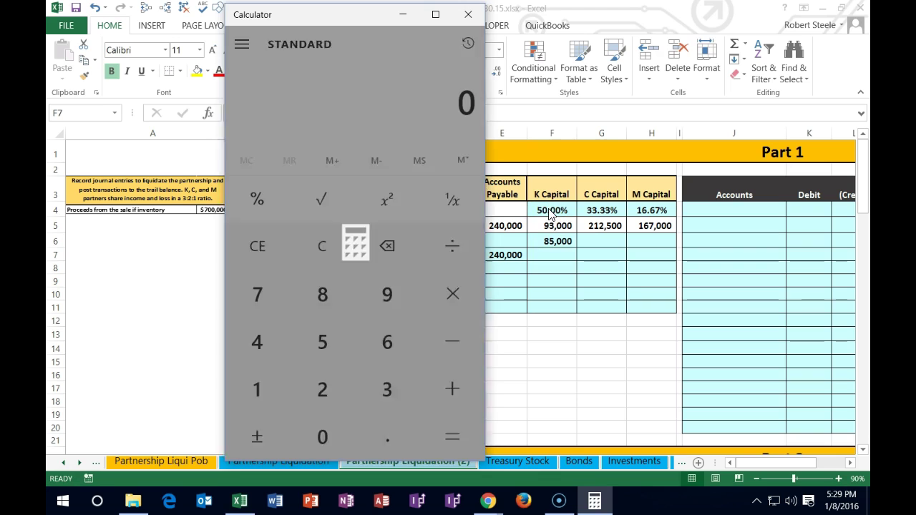
left_click_drag(357, 11, 738, 31)
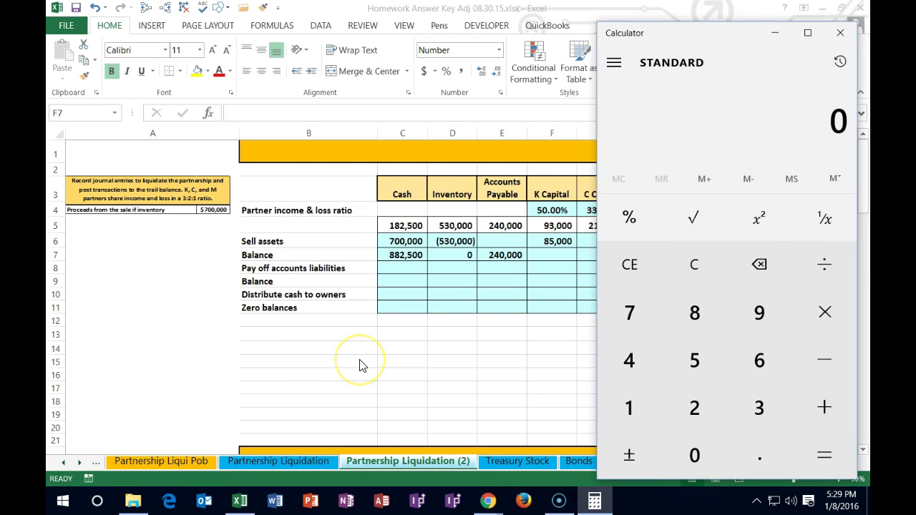
type("00000")
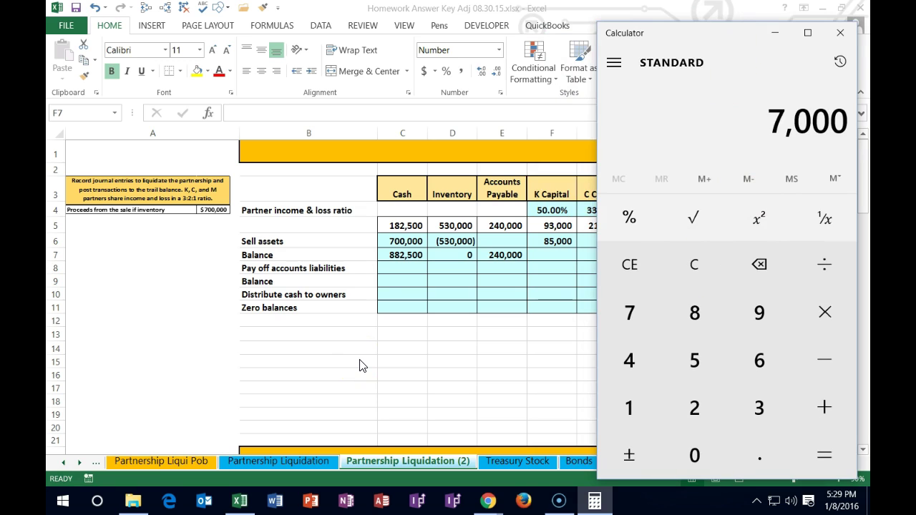
type("-5300")
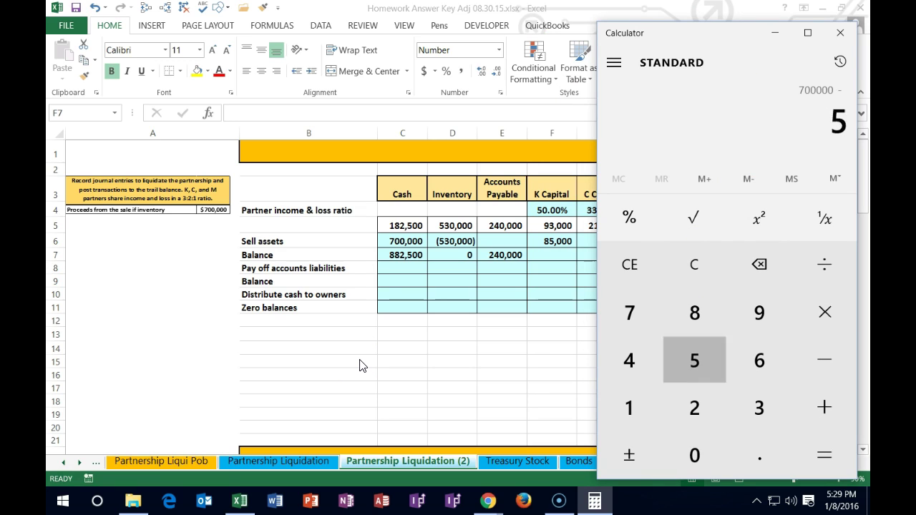
type("000")
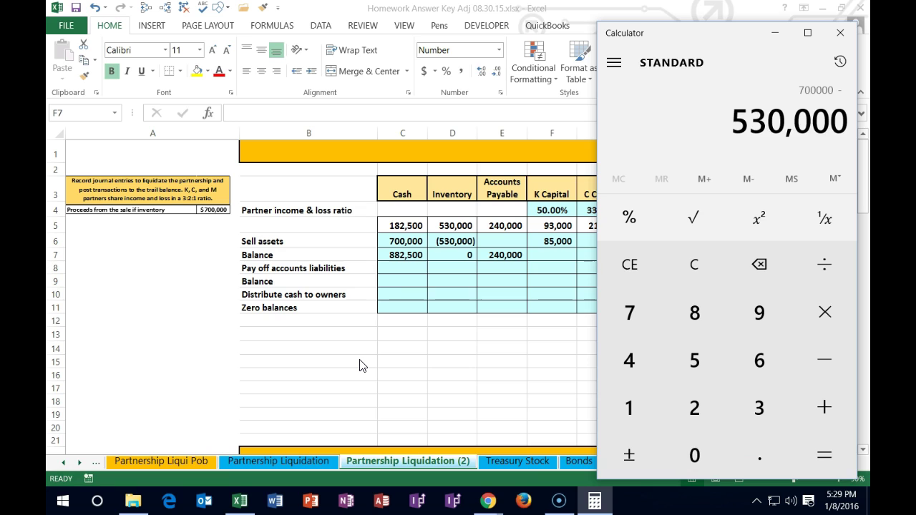
type("*.5")
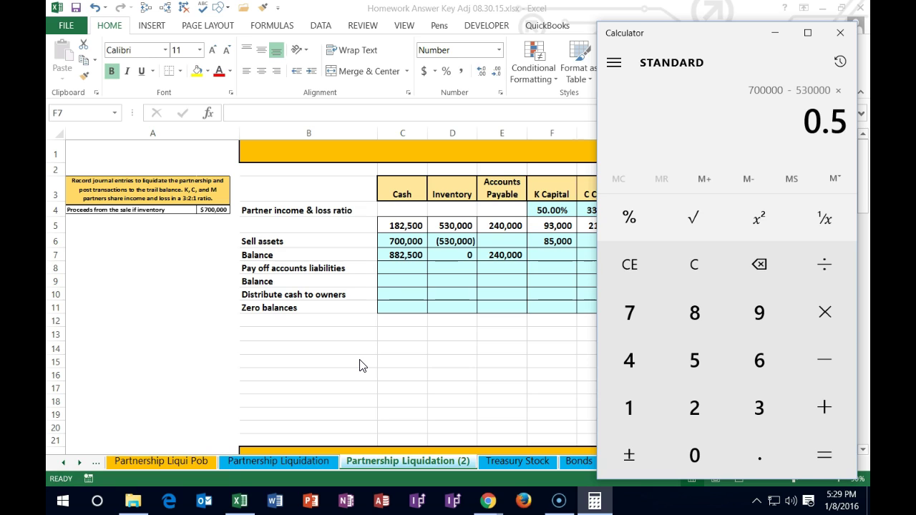
key("Return")
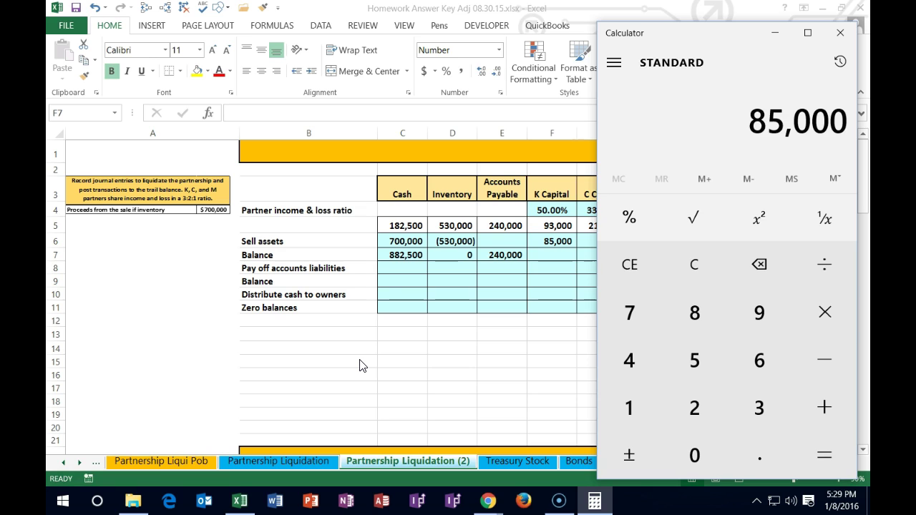
left_click(533, 321)
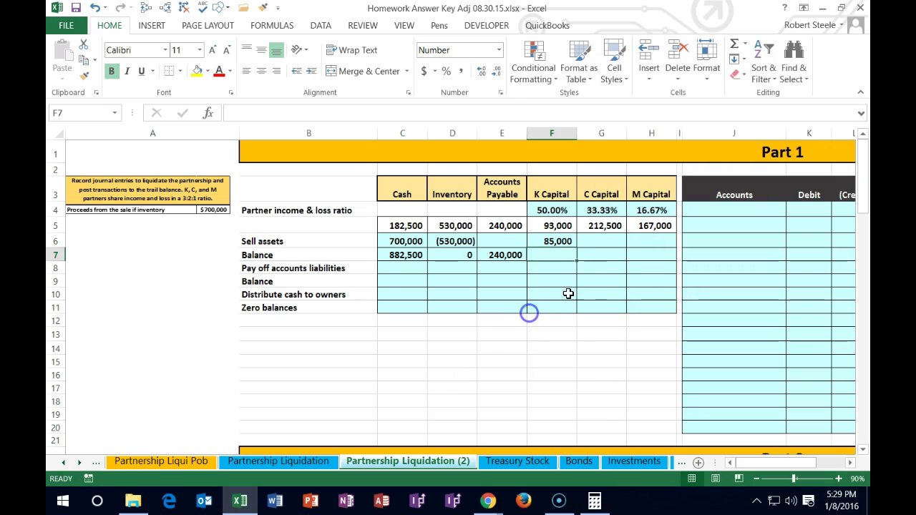
Allocate C Capital's share of the gain on the asset sale in G6 with =SUM(C6:D6)*G4
left_click(589, 244)
type("=")
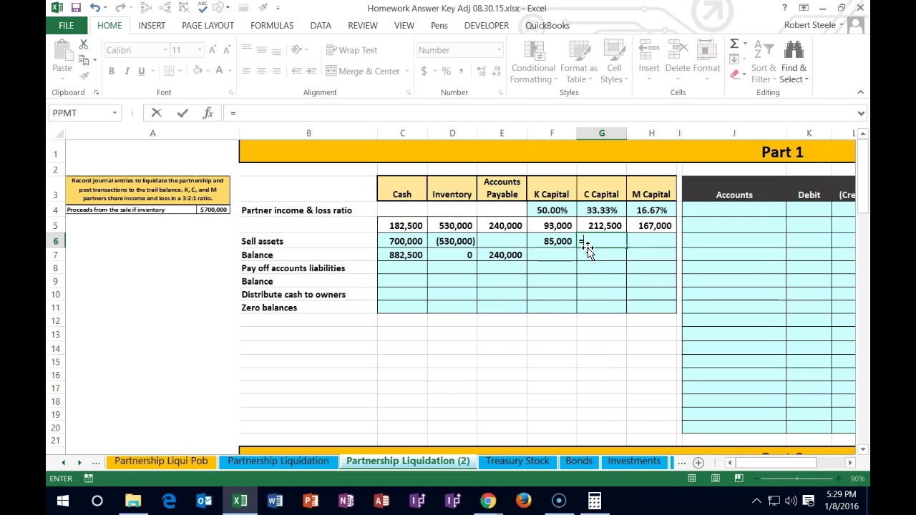
type("sum(")
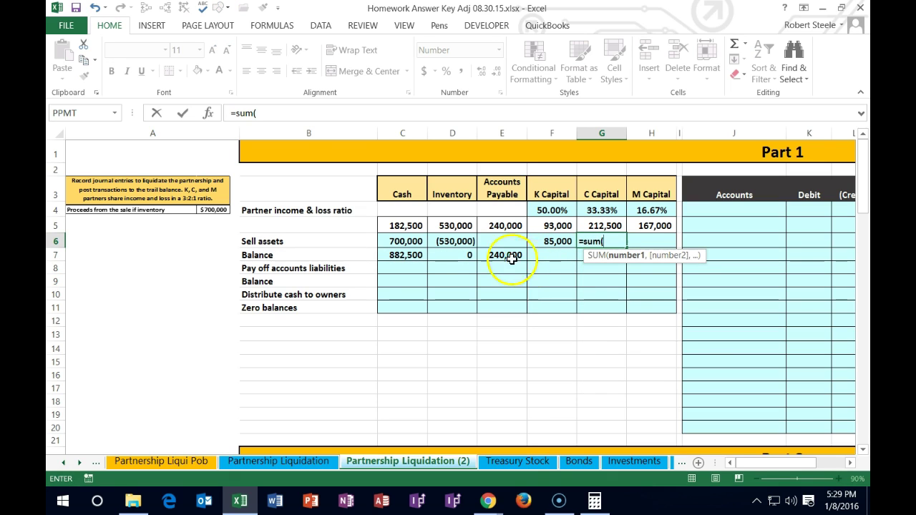
left_click_drag(402, 242, 443, 239)
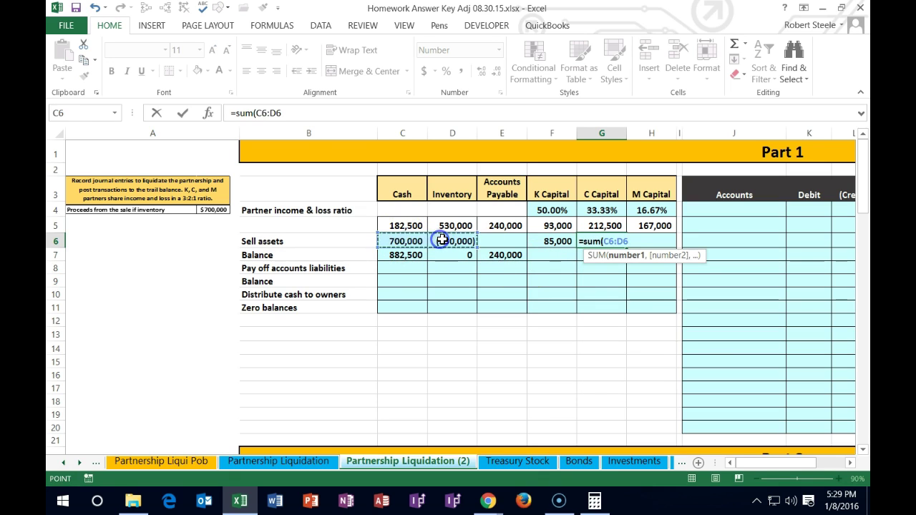
type(")")
left_click(563, 256)
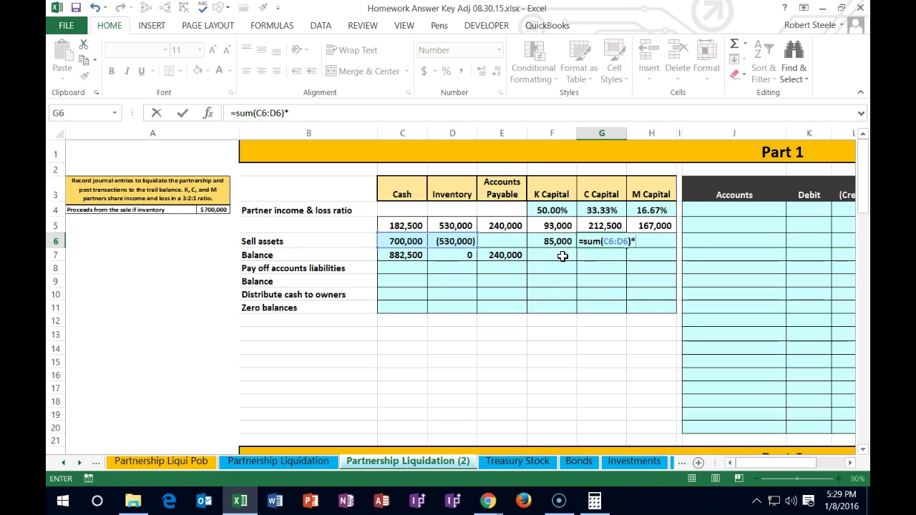
left_click(604, 210)
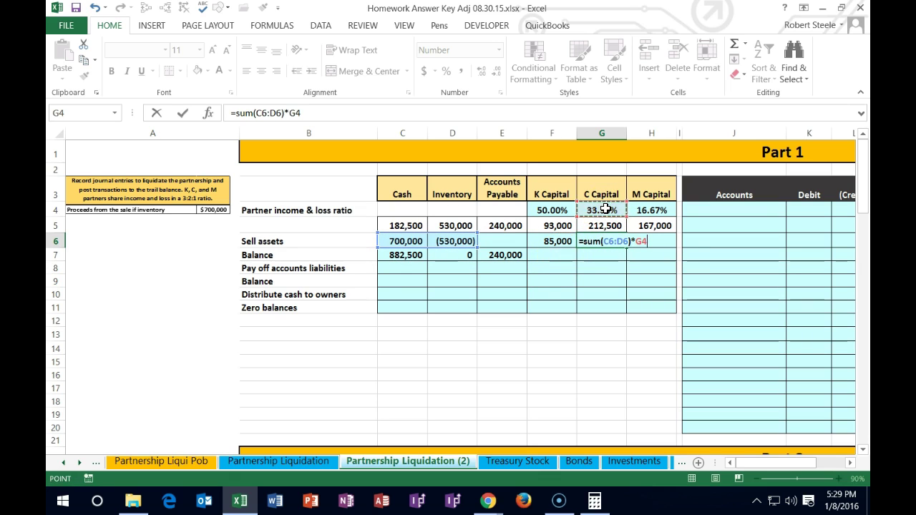
key("Return")
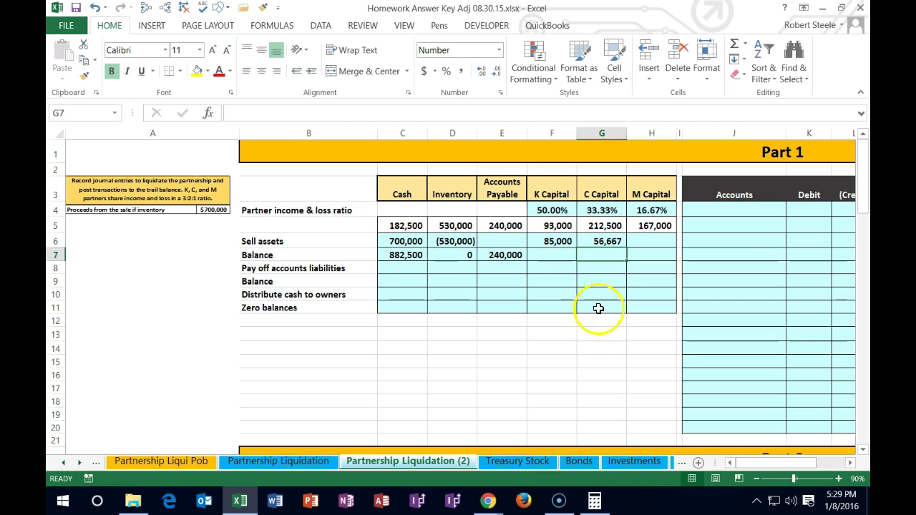
Verify C's share in the Calculator app as 700000 minus 530000, times 0.3333, and inspect the worksheet formulas in G4 and G6
left_click(594, 500)
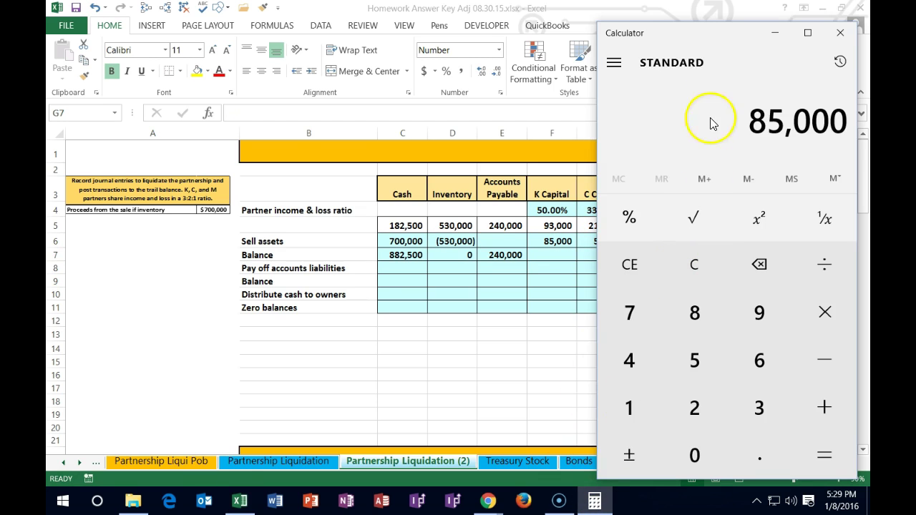
left_click(706, 265)
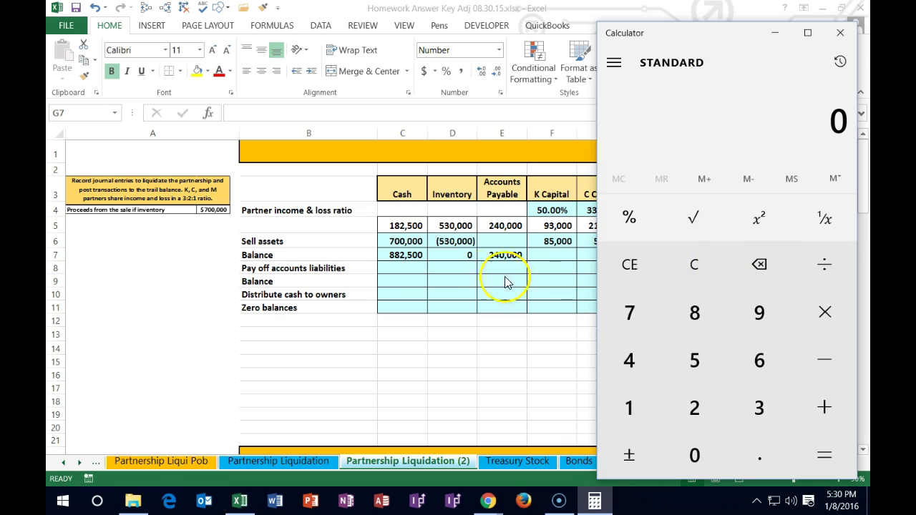
type("700,")
type("000")
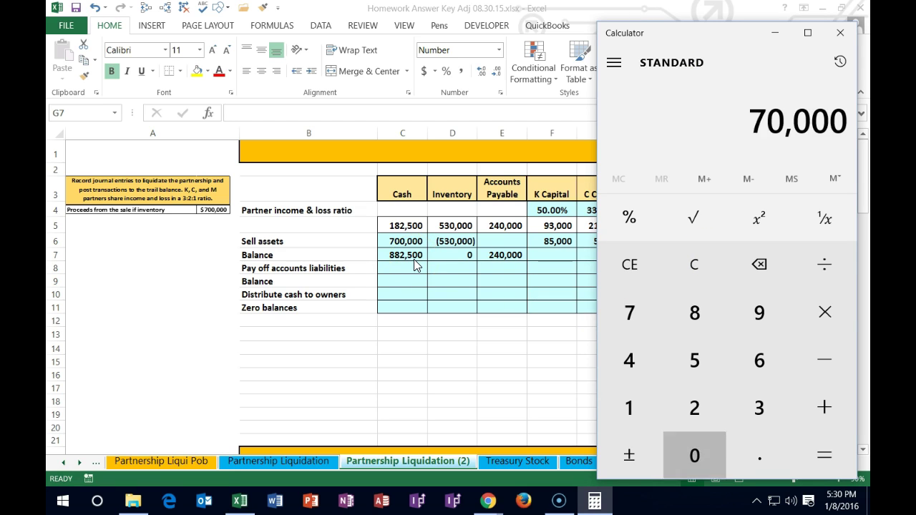
key("minus")
type("5")
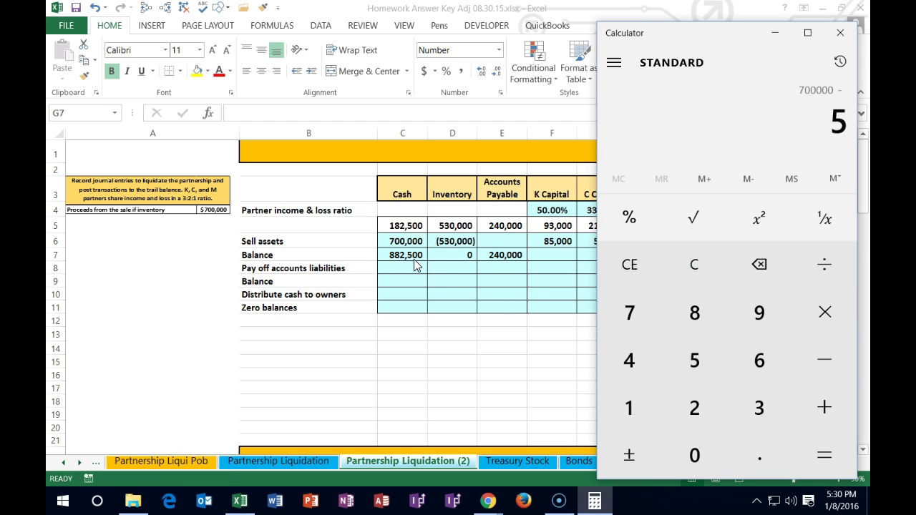
type("30,000")
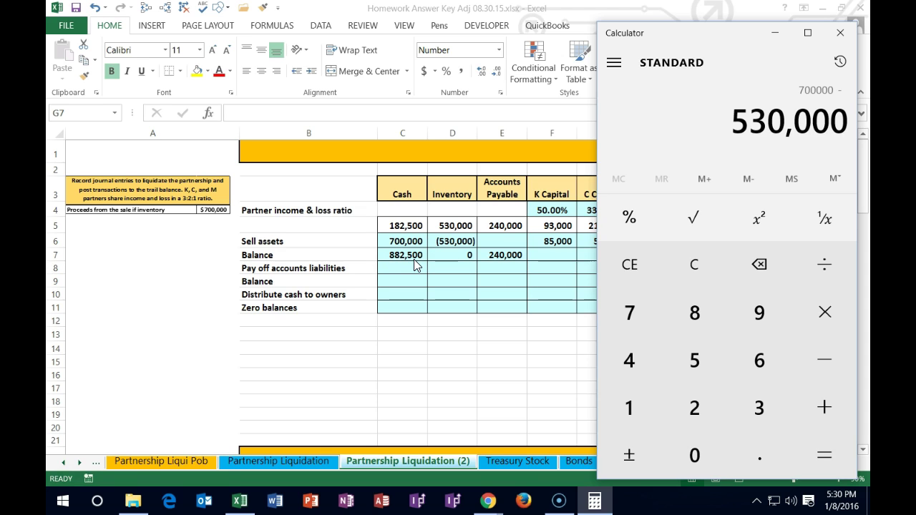
key("Return")
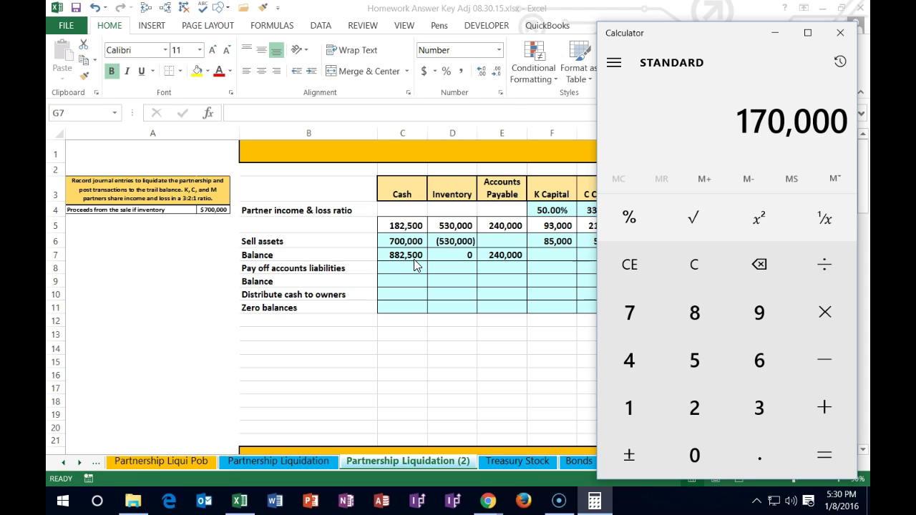
left_click_drag(666, 29, 386, 16)
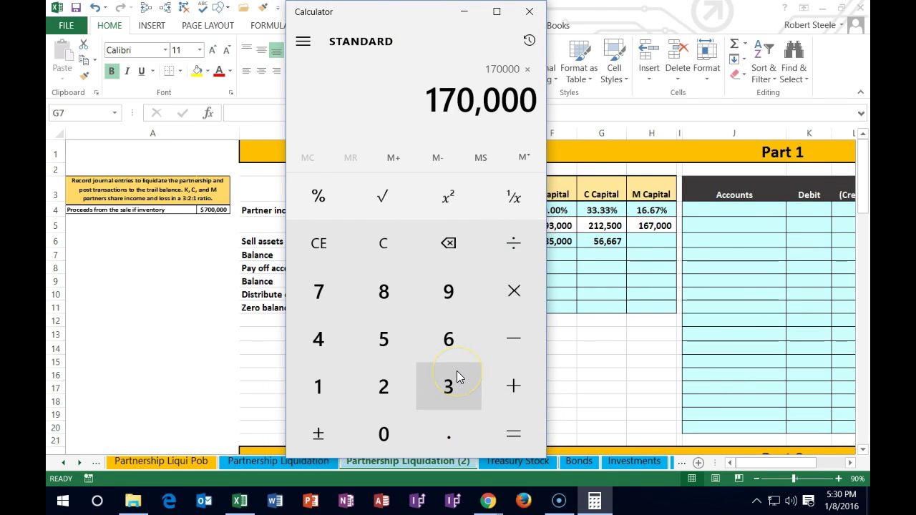
type(".3333")
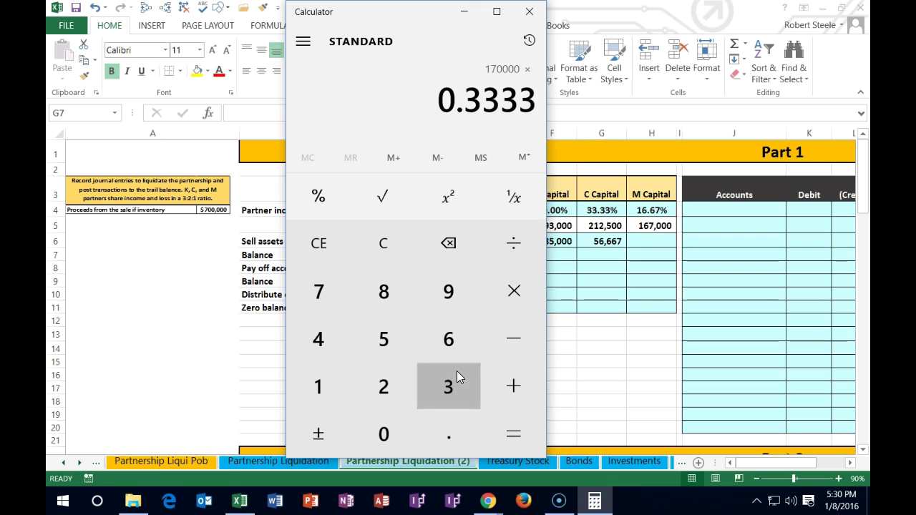
key("Return")
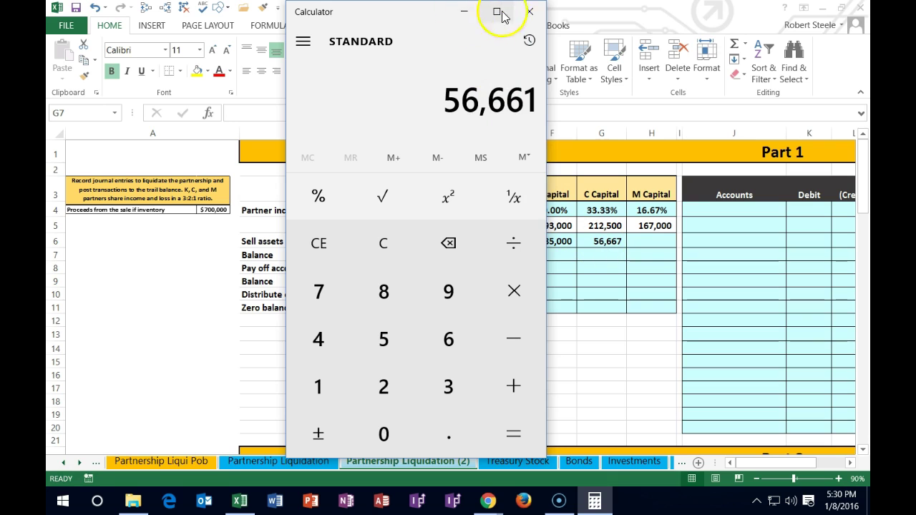
left_click(528, 11)
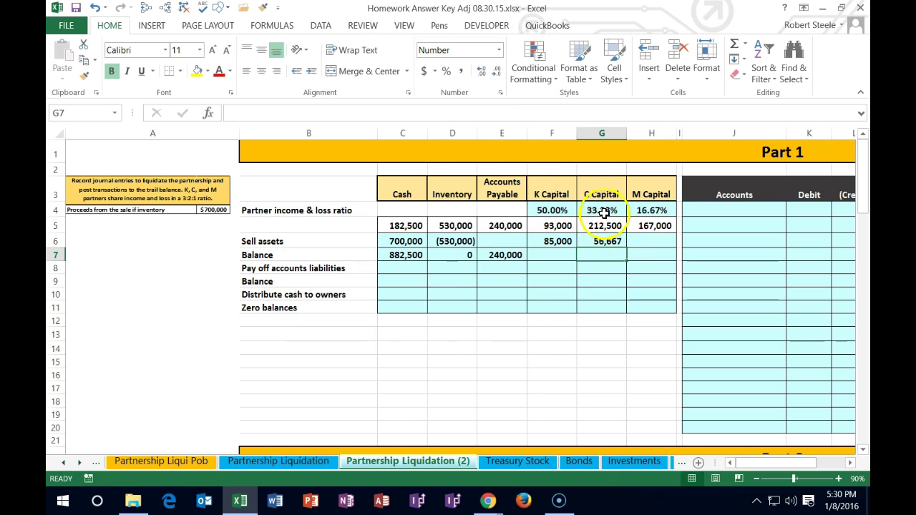
left_click(604, 210)
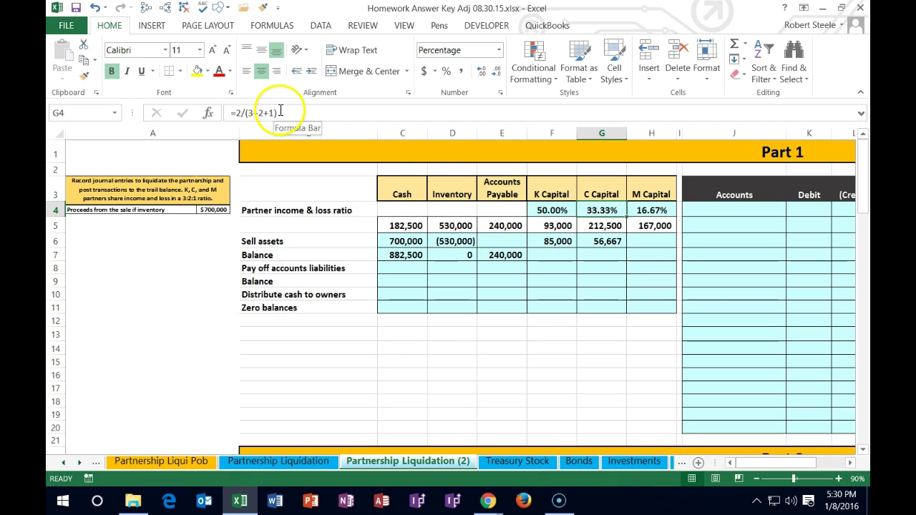
left_click(599, 241)
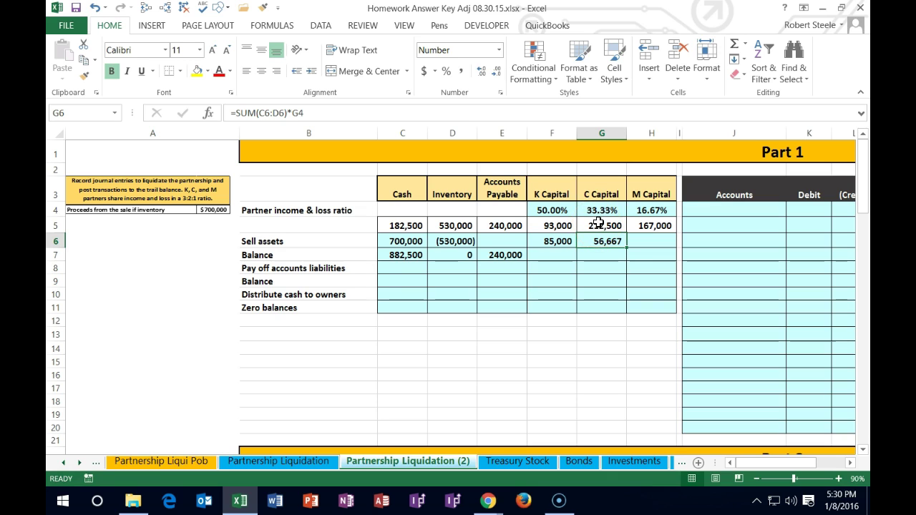
Allocate M Capital's share of the gain on the asset sale in H6 with =SUM(C6:D6)*H4
left_click(640, 243)
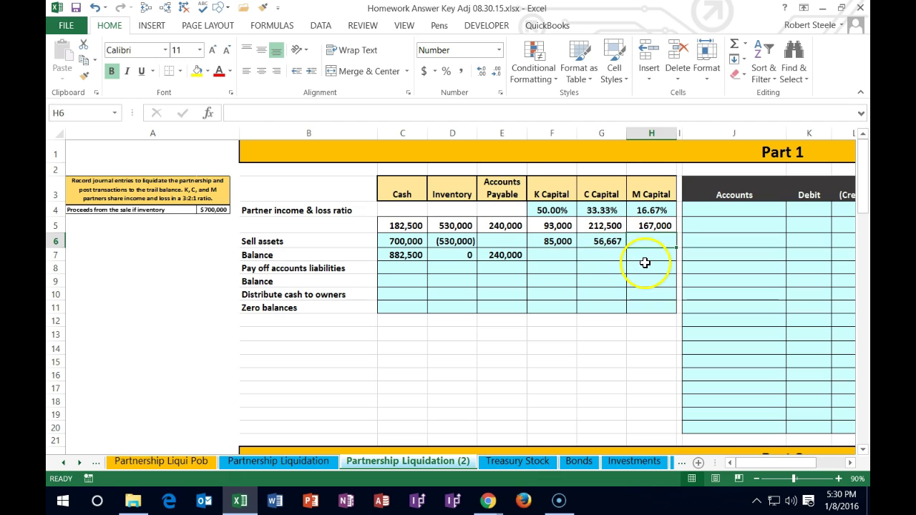
type("=")
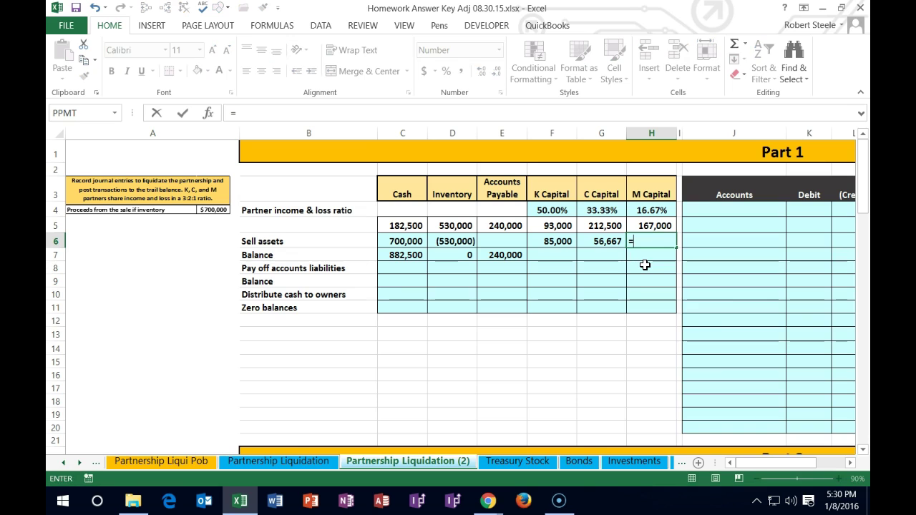
type("sum(")
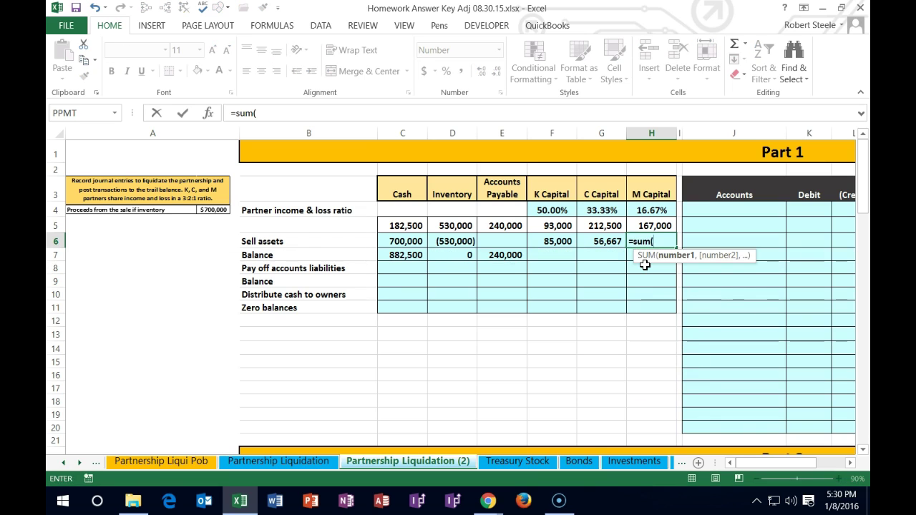
left_click(413, 241)
left_click_drag(413, 241, 440, 244)
type(")")
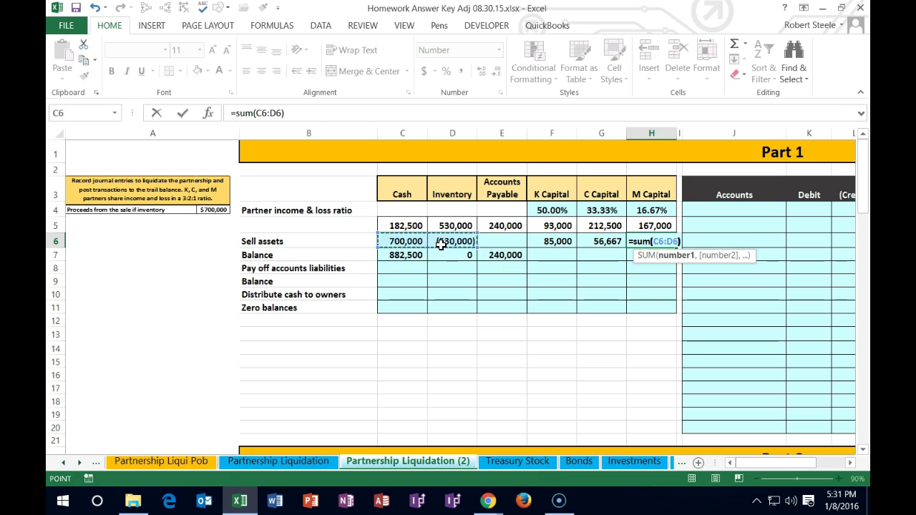
type("*")
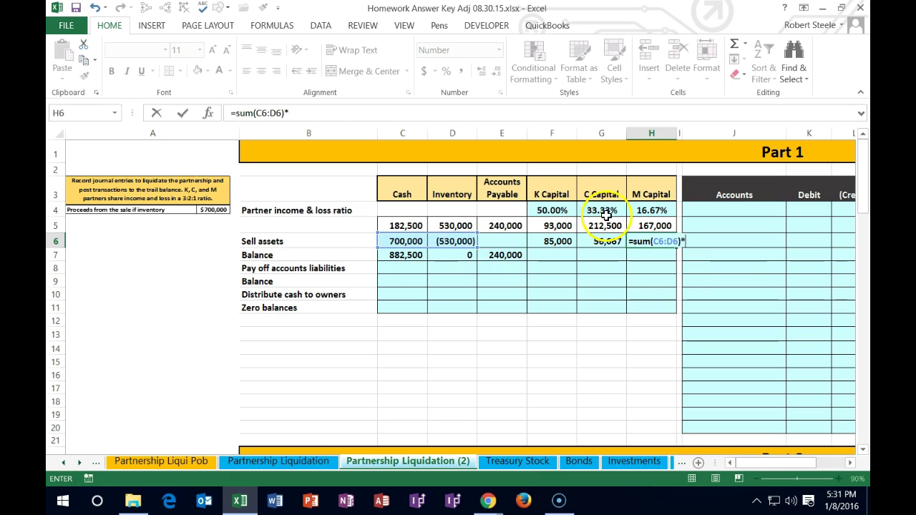
left_click(646, 208)
key("Return")
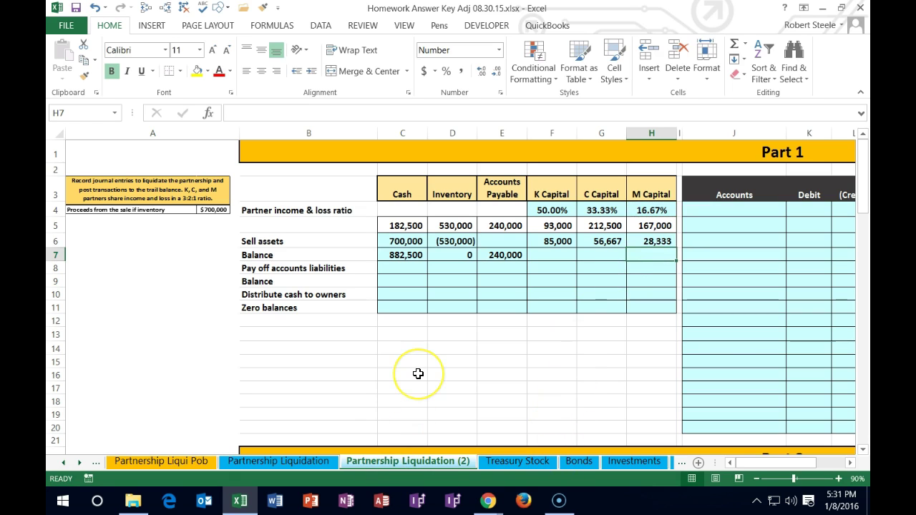
Verify M's share in the Calculator app as 700000 minus 530000, times 0.1667, and inspect the ratio formula in worksheet cell H4
key("XF86Calculator")
left_click_drag(408, 14, 210, 12)
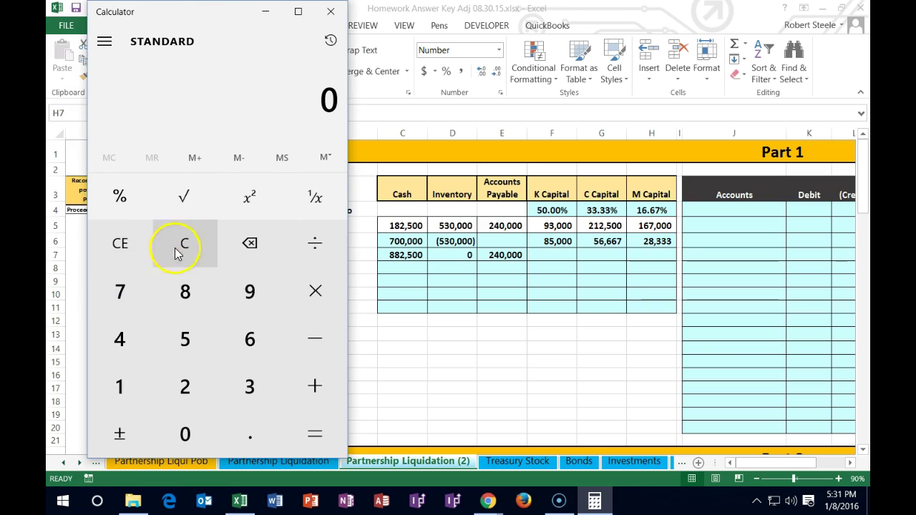
type("700000")
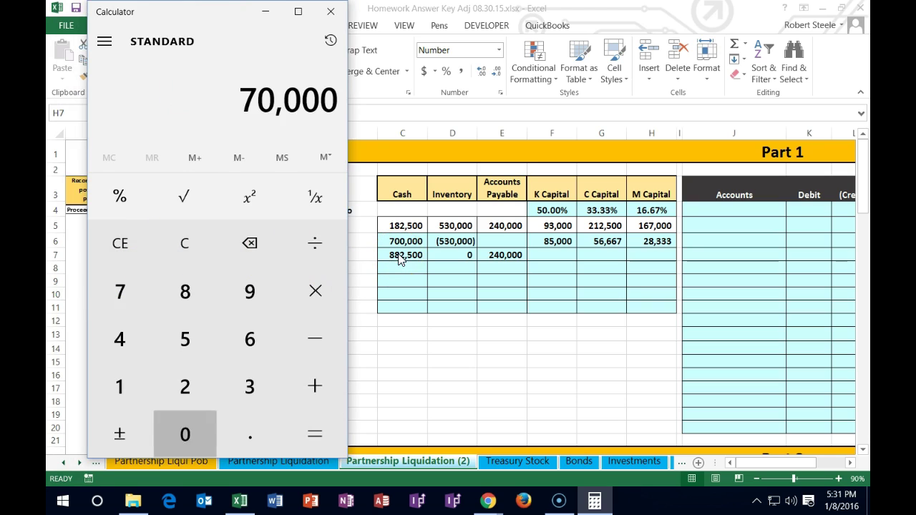
type("530000")
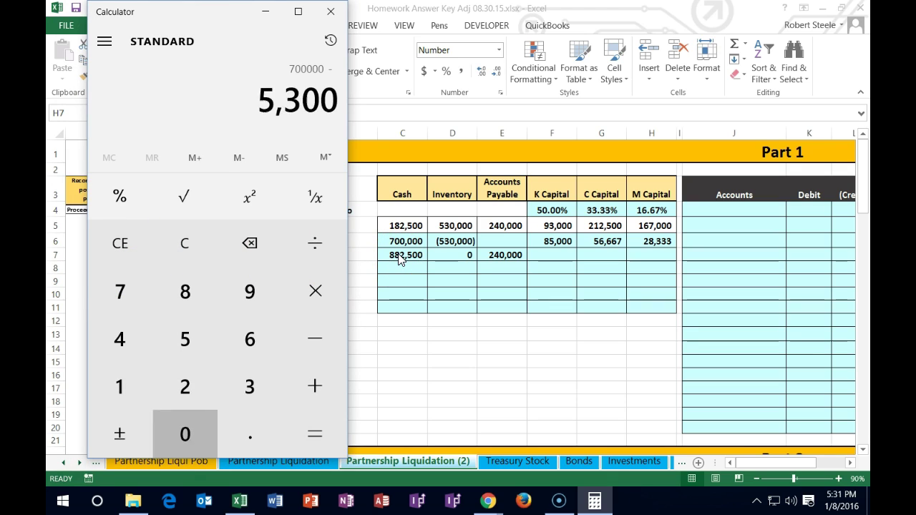
key("Return")
key("asterisk")
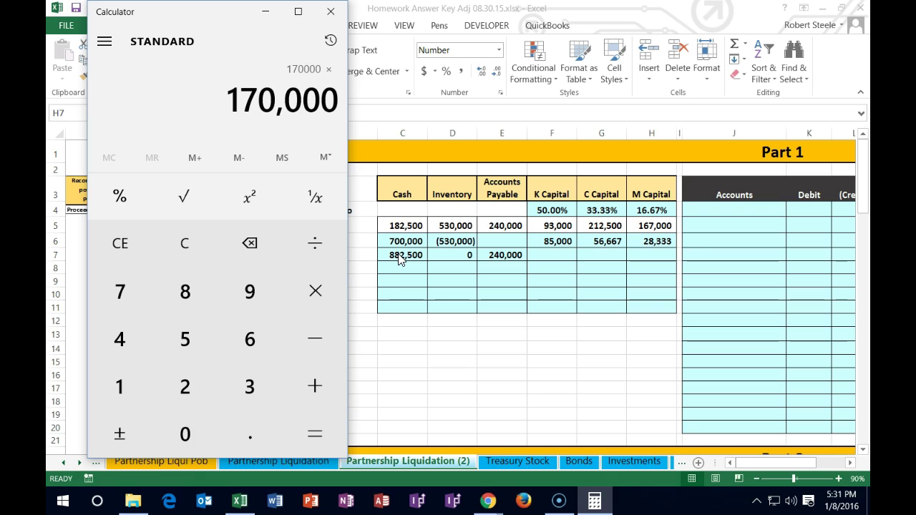
type(".1")
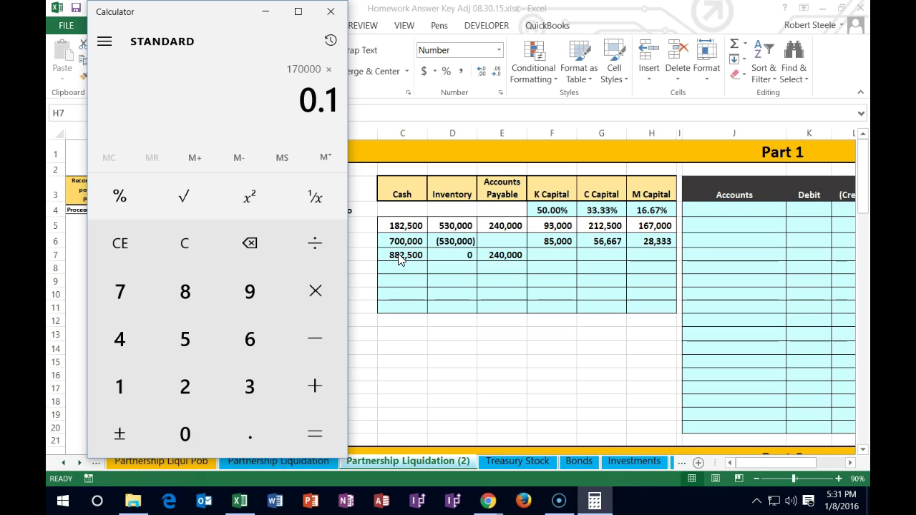
type("667")
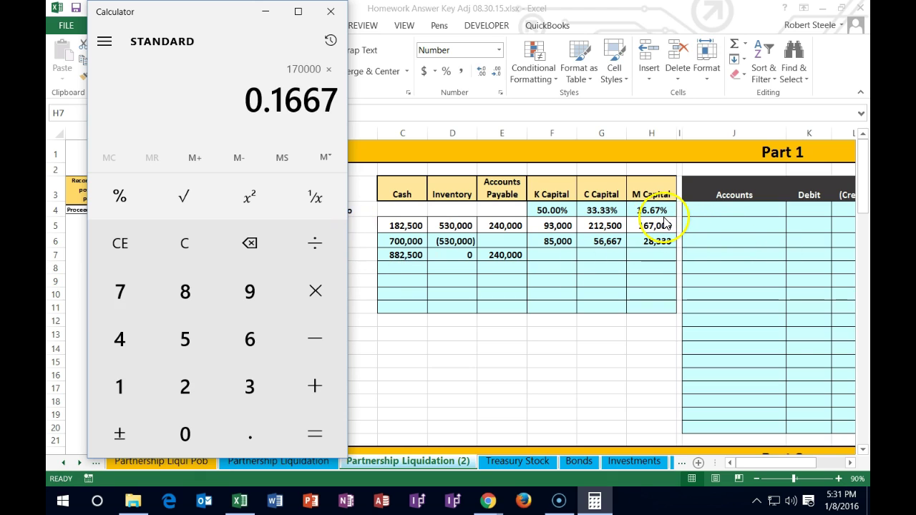
key("Return")
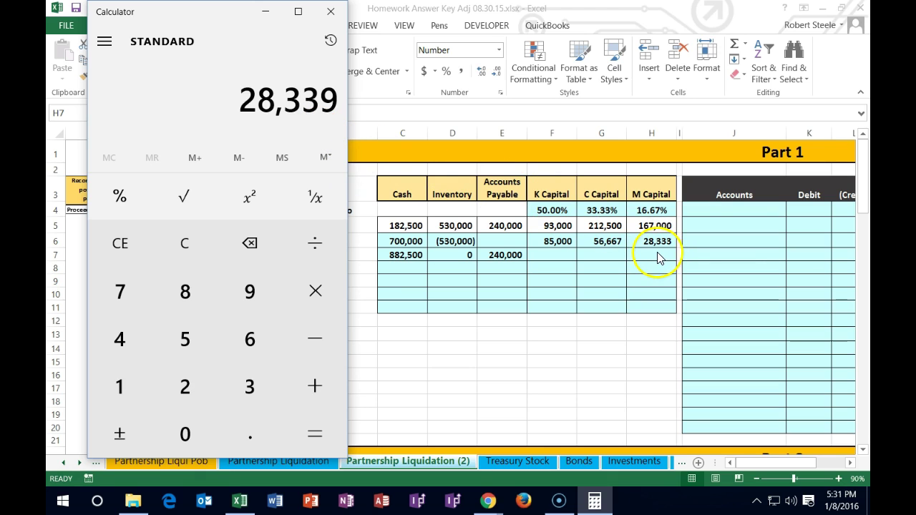
left_click(651, 210)
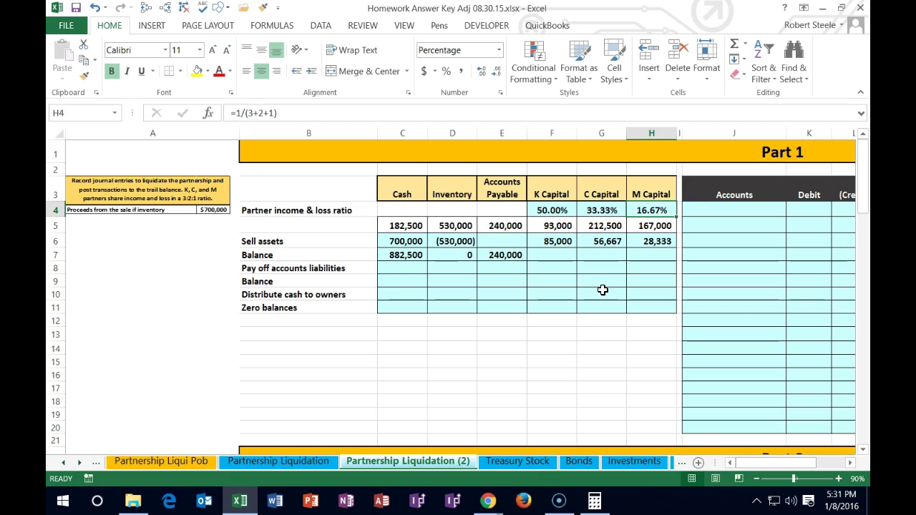
Calculate K Capital's balance after the asset sale in F7 with =F5+F6
key("Down")
key("Down")
key("Down")
key("Left")
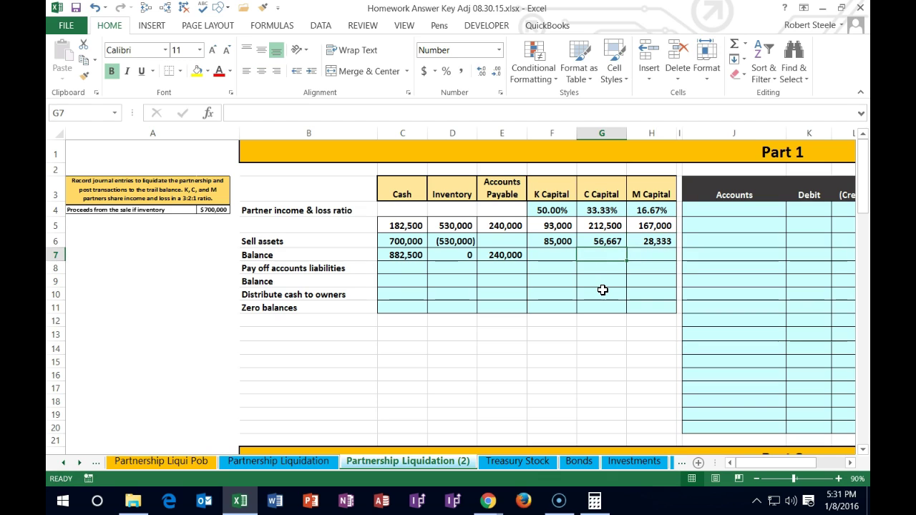
key("Left")
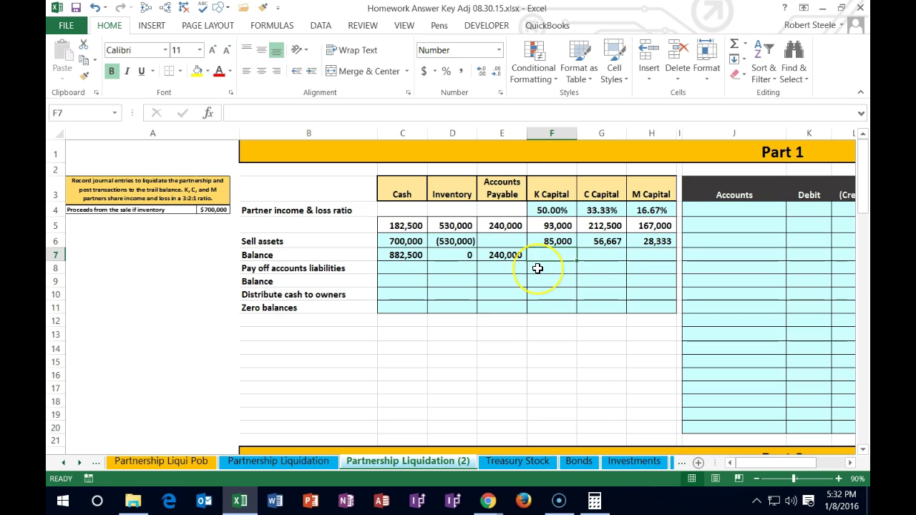
type("=")
left_click(538, 225)
type("+")
left_click(548, 241)
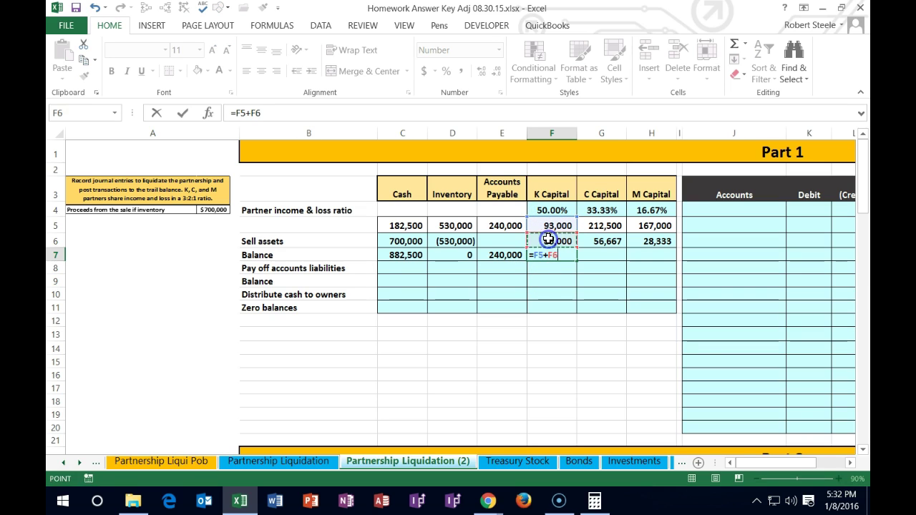
key("Return")
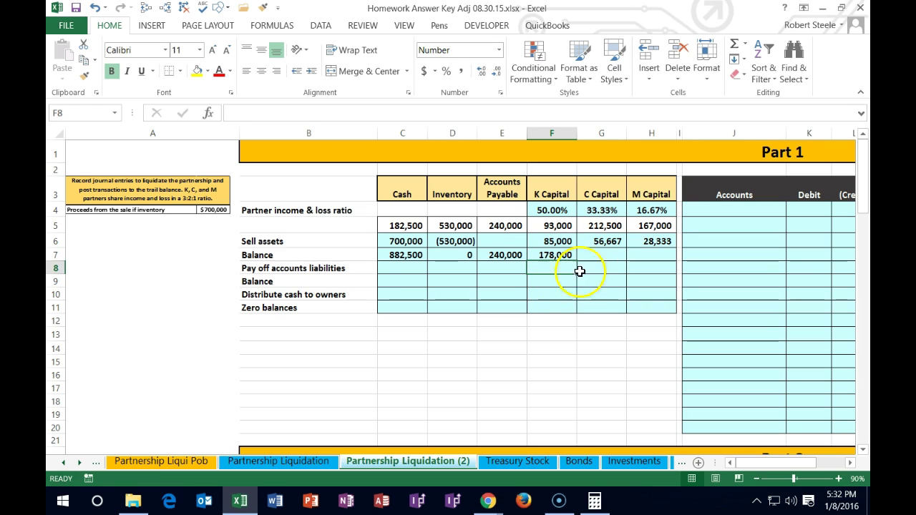
Calculate C Capital's balance after the asset sale in G7 with =G5+G6, and select the M Capital balance cell H7
left_click(595, 256)
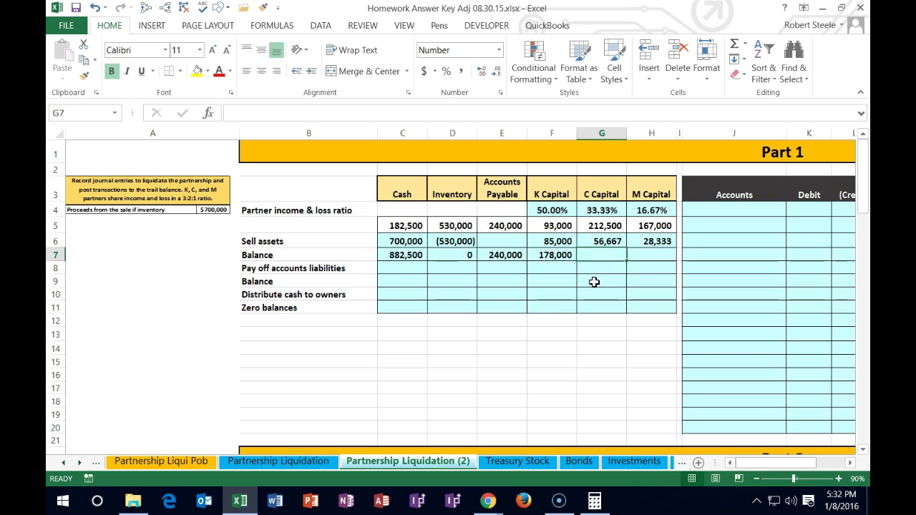
type("=")
left_click(602, 227)
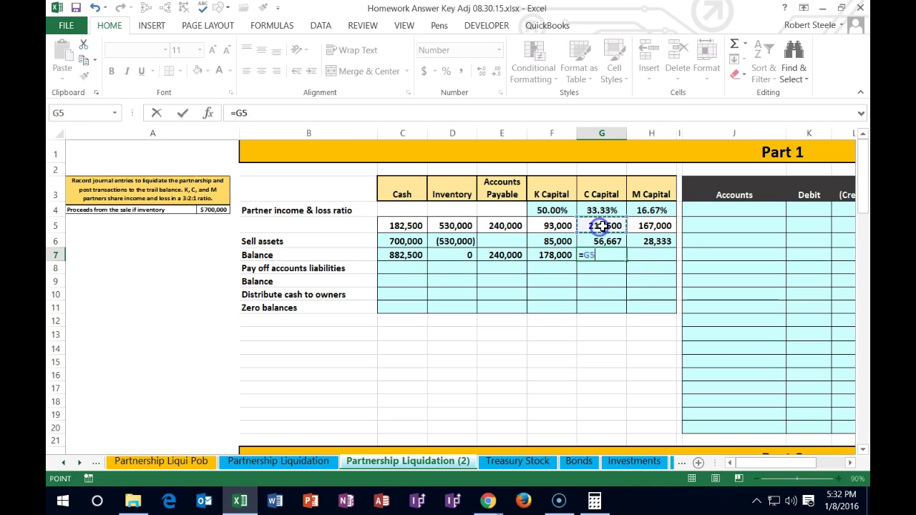
type("+")
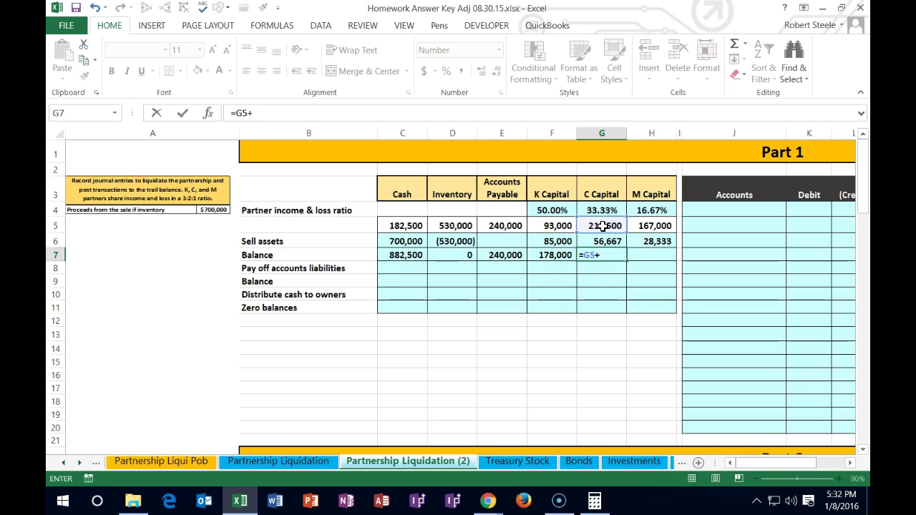
left_click(593, 240)
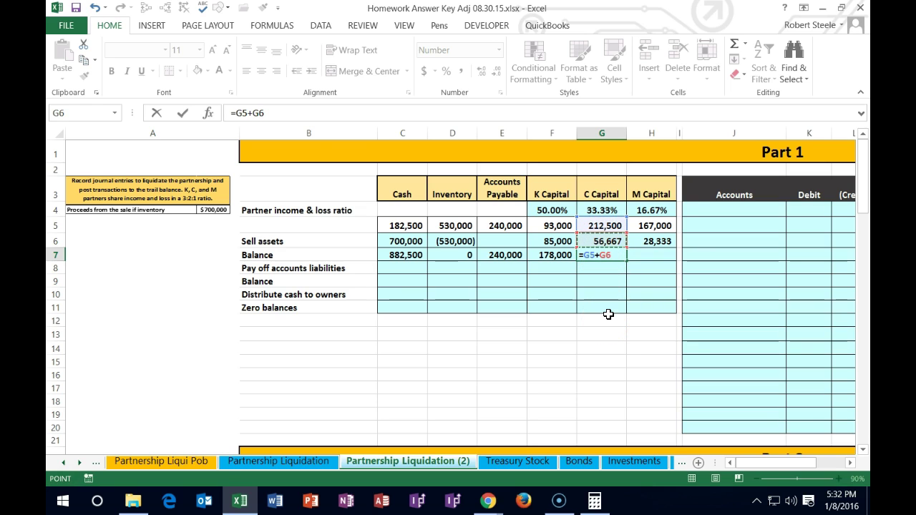
key("Return")
key("Right")
key("Up")
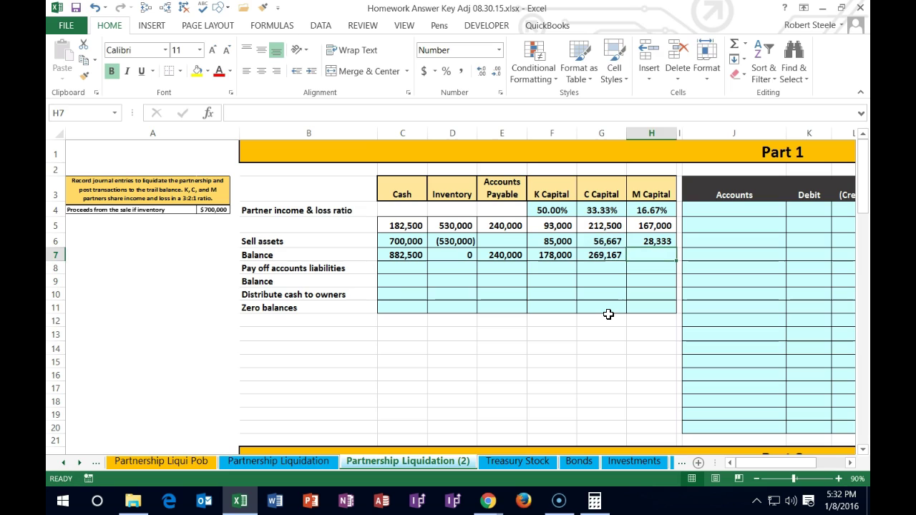
Calculate M Capital's balance after the asset sale in H7 with =H5+H6
type("=")
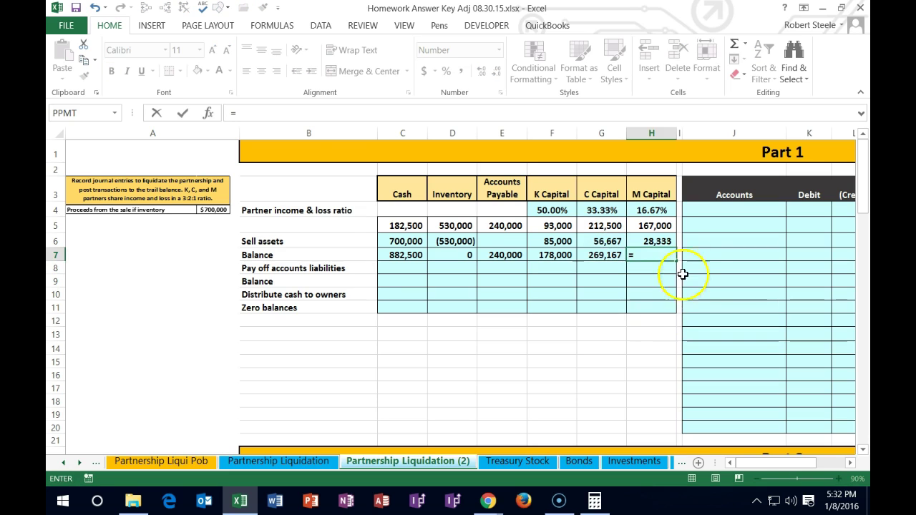
left_click(655, 226)
type("+")
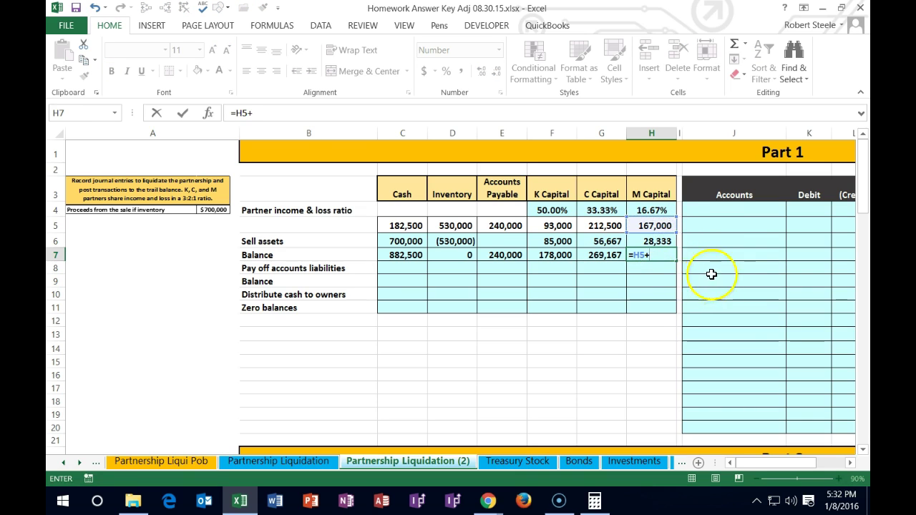
left_click(655, 240)
key("Return")
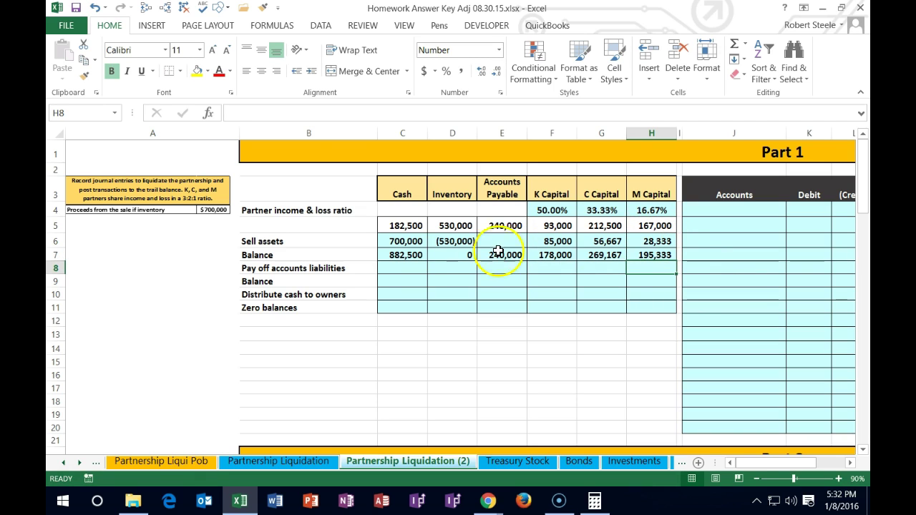
Review the Sell assets row across to the trial balance, and inspect the Cash account's beginning balance formula in O4
left_click(414, 241)
left_click(364, 241)
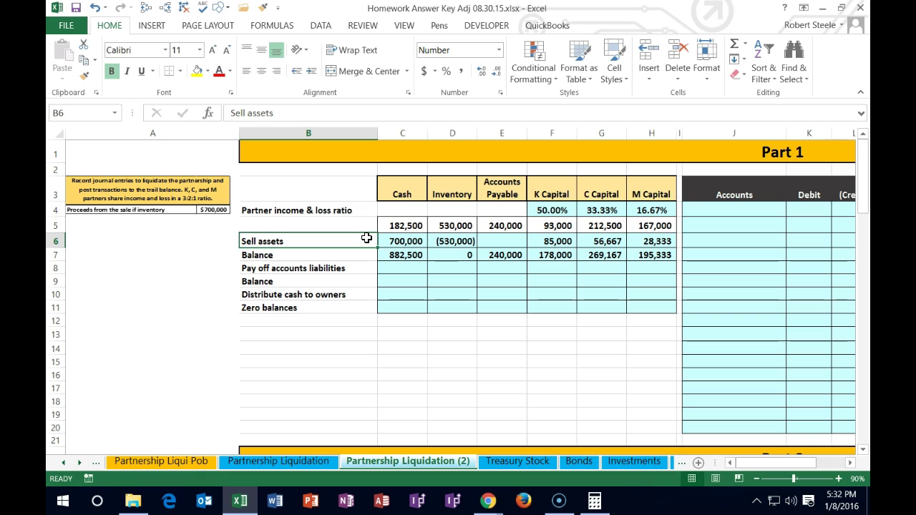
key("Right")
key("Right")
key("Right")
key("Right")
key("Right")
key("Right")
key("Right")
key("Right")
key("Right")
key("Right")
key("Right")
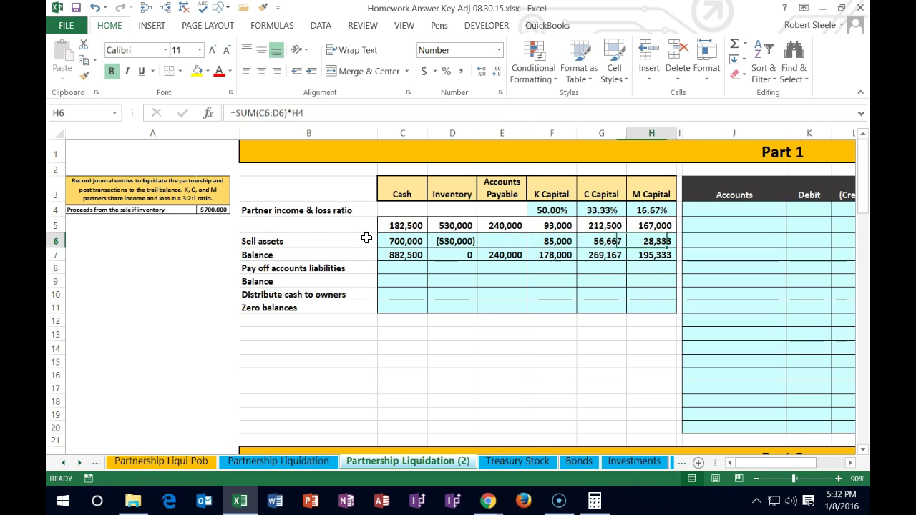
key("Right")
key("Right")
key("Right")
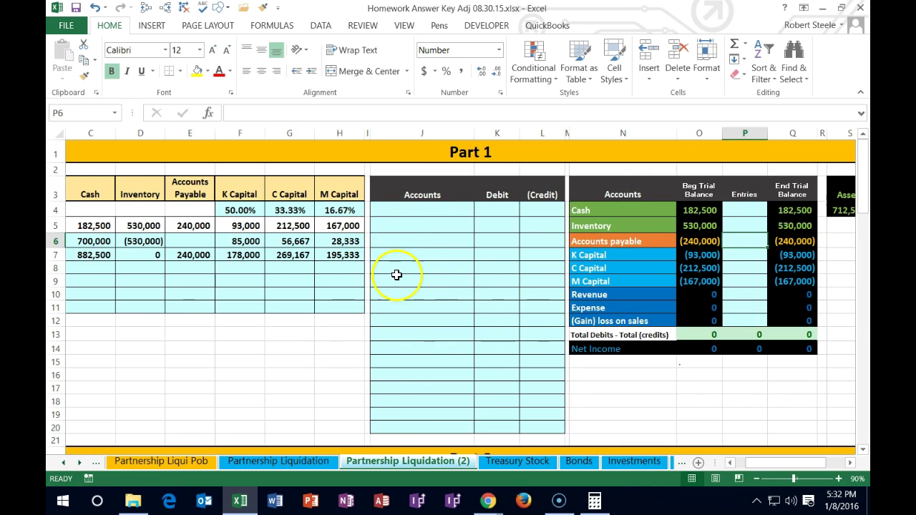
left_click(608, 206)
left_click_drag(607, 206, 693, 205)
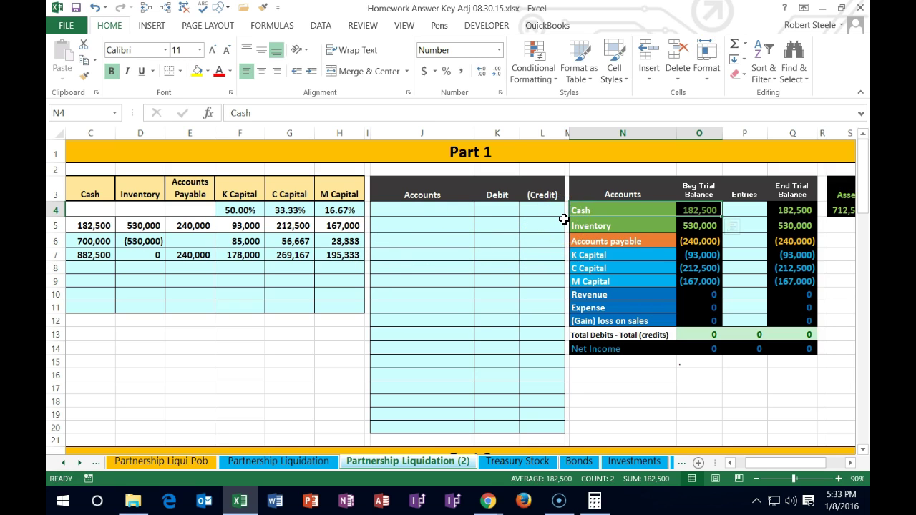
left_click(685, 209)
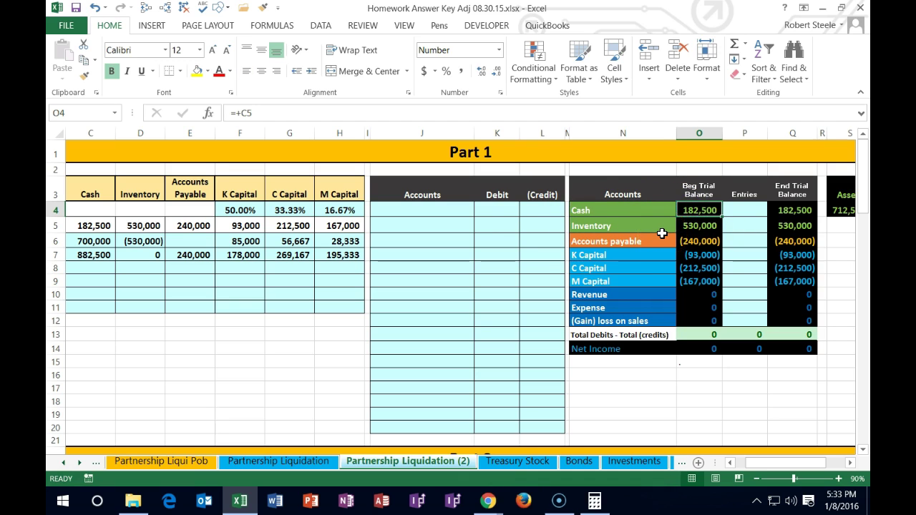
Copy the Cash account name from N4 into the first journal entry line in J4 as values only
left_click(609, 209)
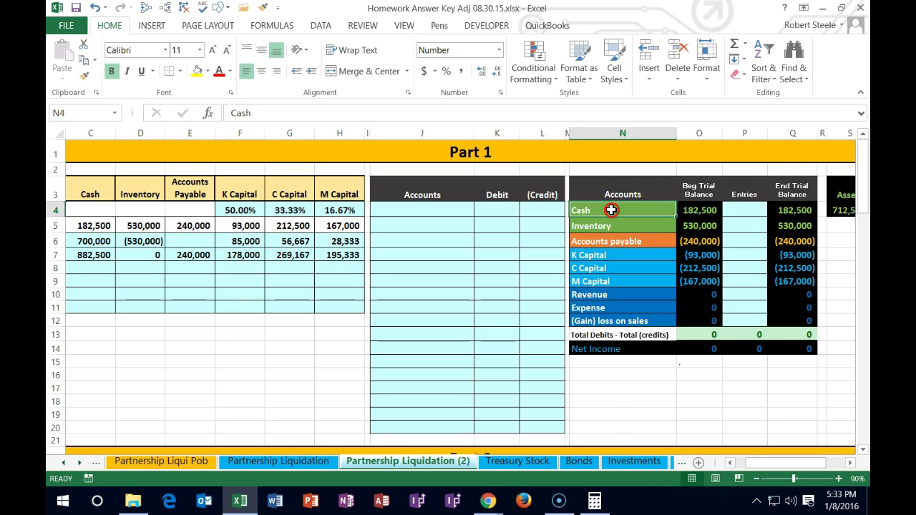
right_click(611, 209)
left_click(628, 280)
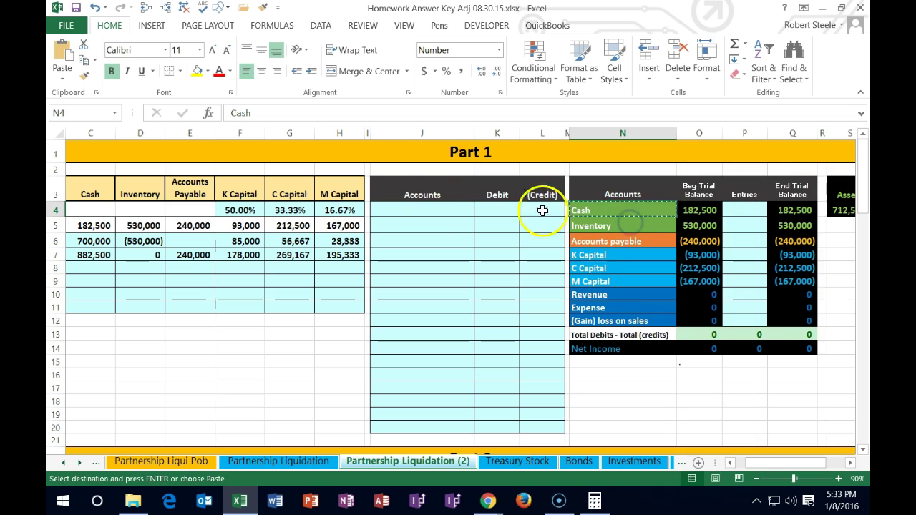
left_click(417, 209)
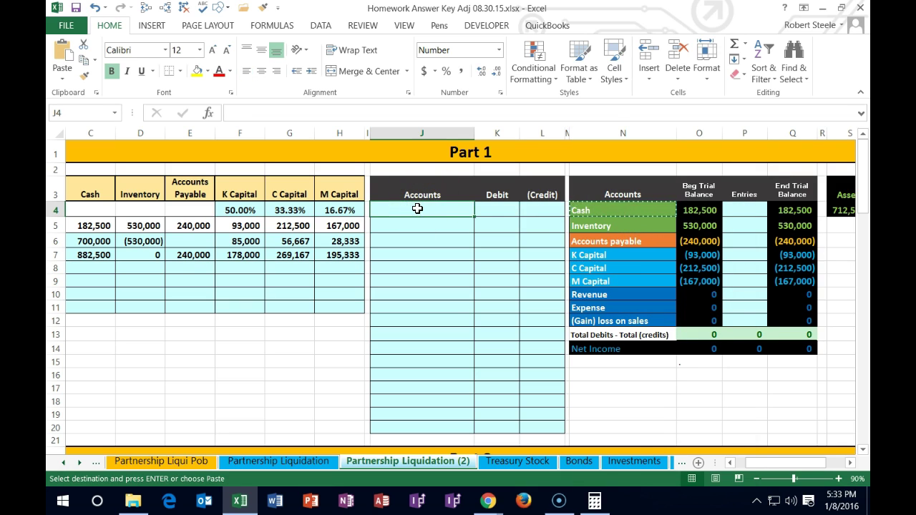
right_click(417, 209)
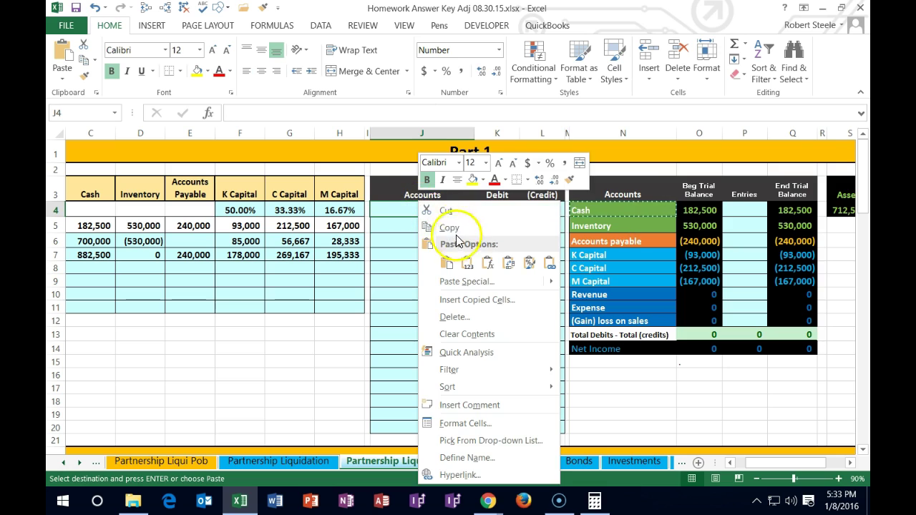
left_click(468, 263)
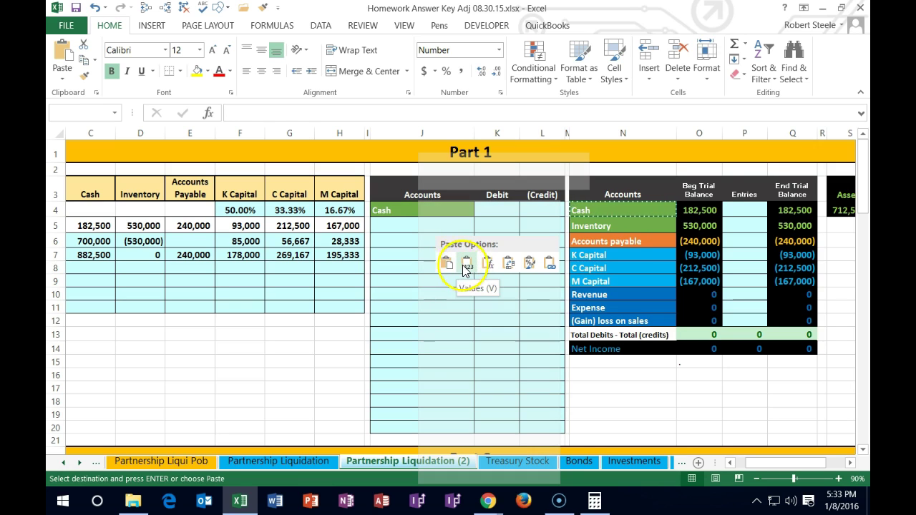
left_click(467, 266)
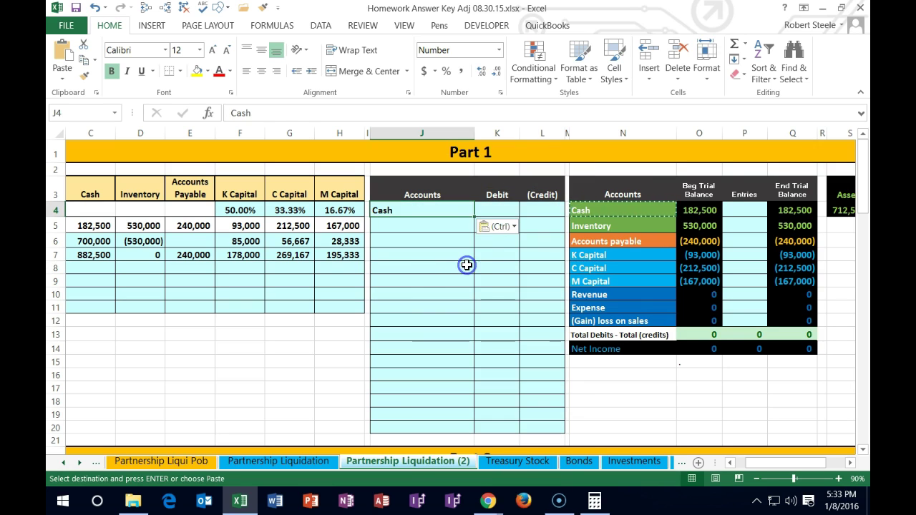
Enter a debit of 700000 for Cash in K4
left_click(493, 206)
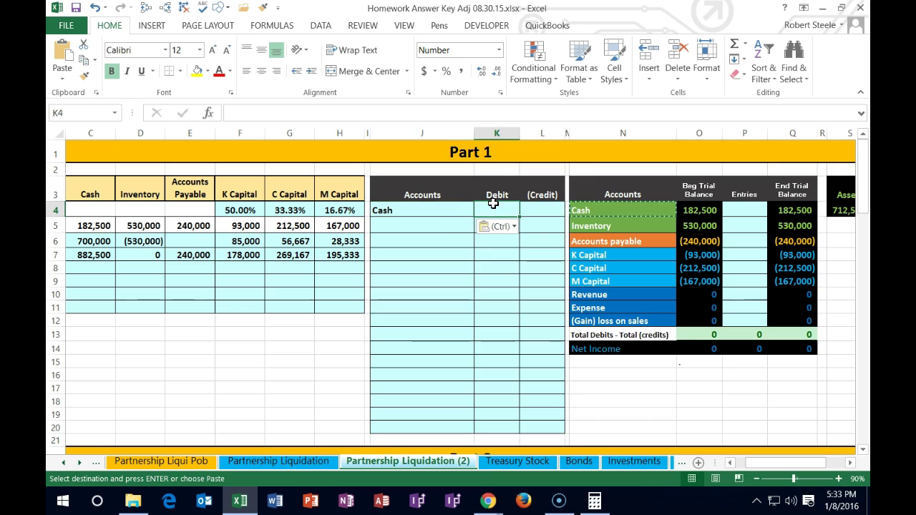
left_click(486, 217)
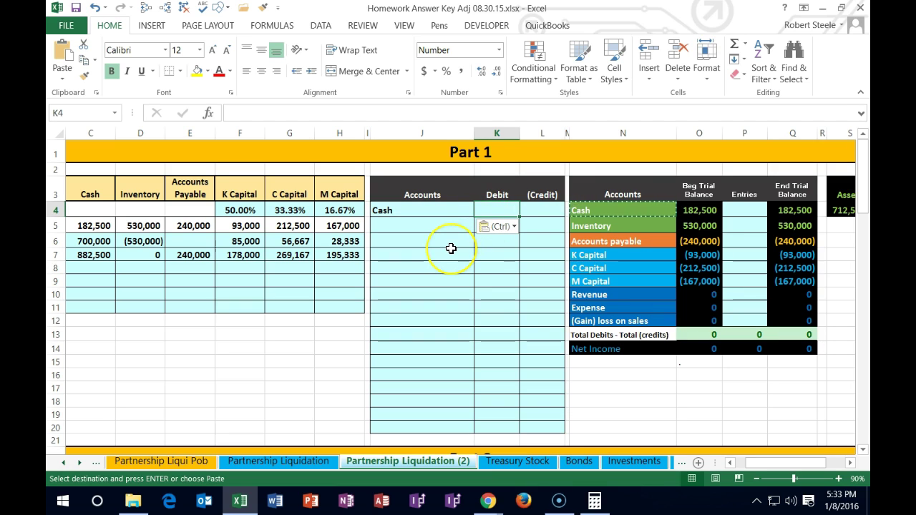
type("7")
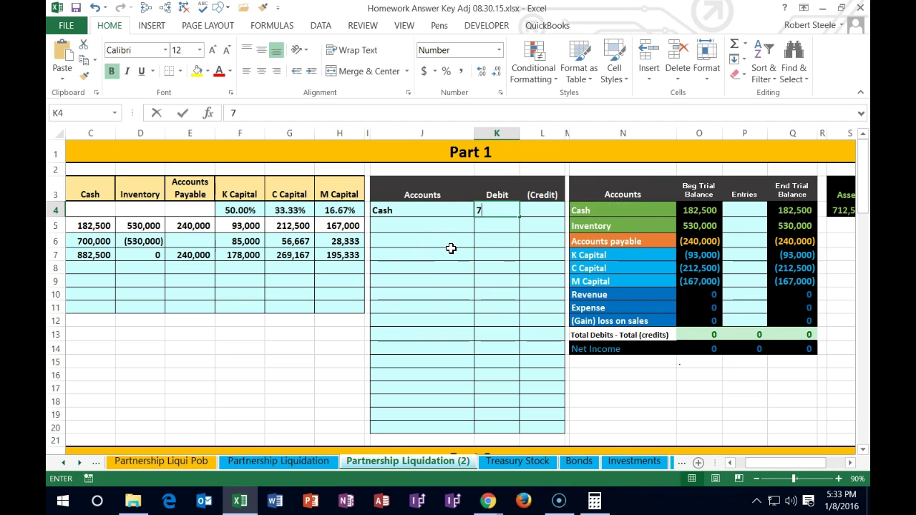
type("0000")
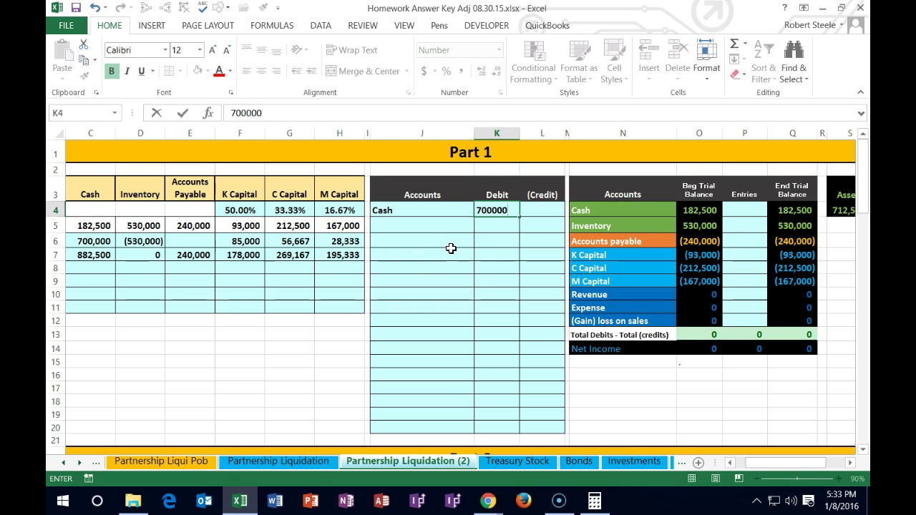
key("Return")
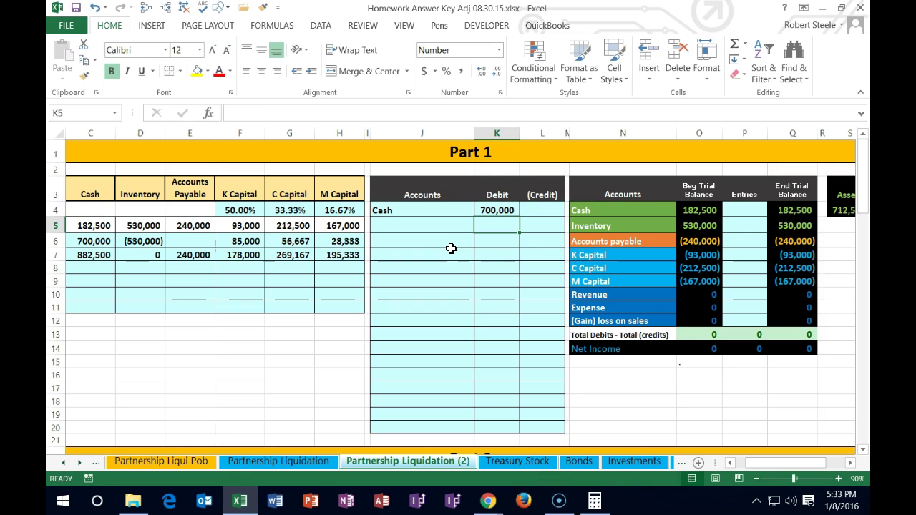
Inspect Inventory's beginning balance in O5, and copy the Inventory account name from N5 into J5 as values only
left_click(605, 227)
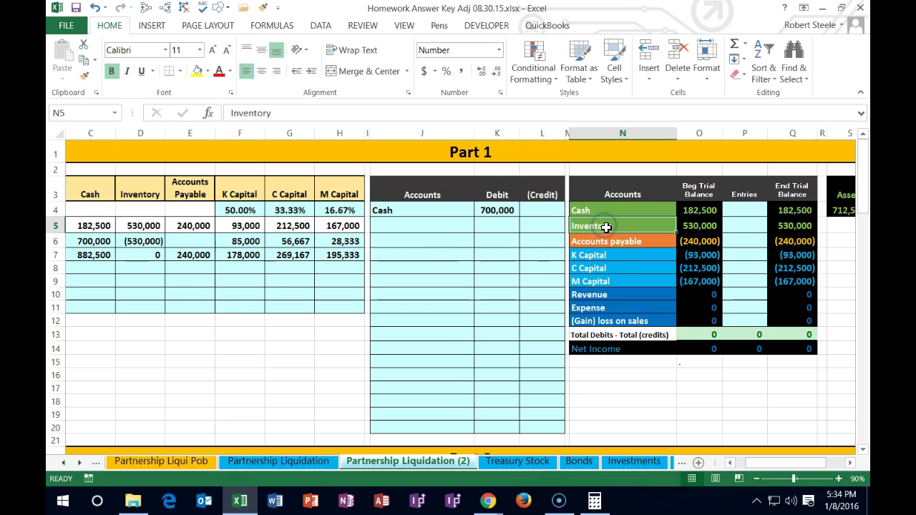
left_click(710, 227)
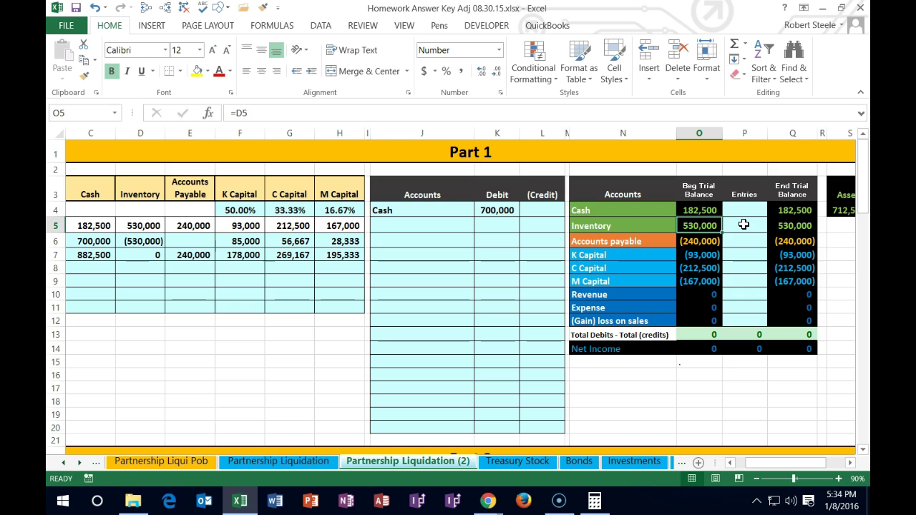
left_click(633, 222)
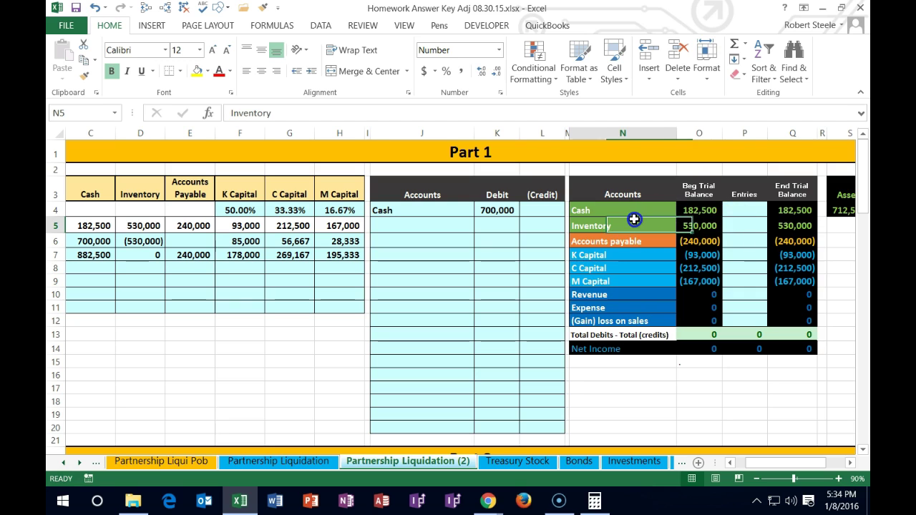
right_click(634, 222)
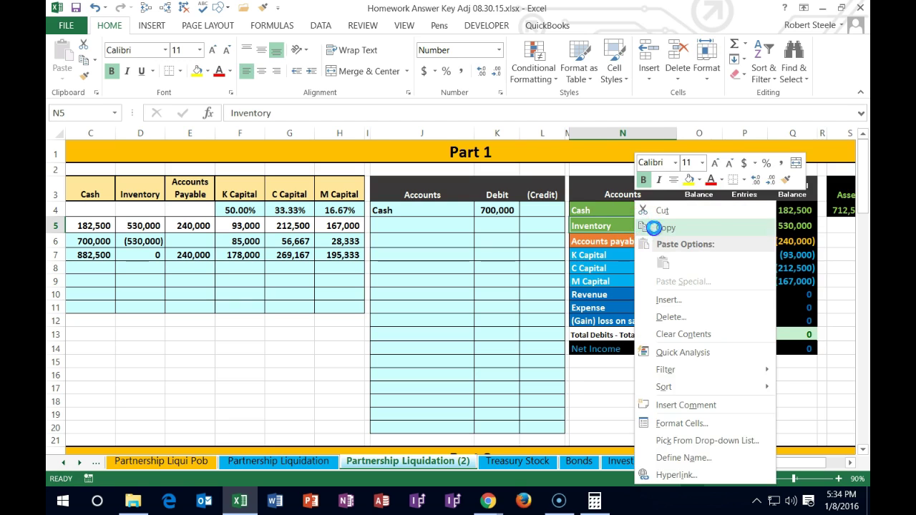
left_click(639, 225)
left_click(438, 228)
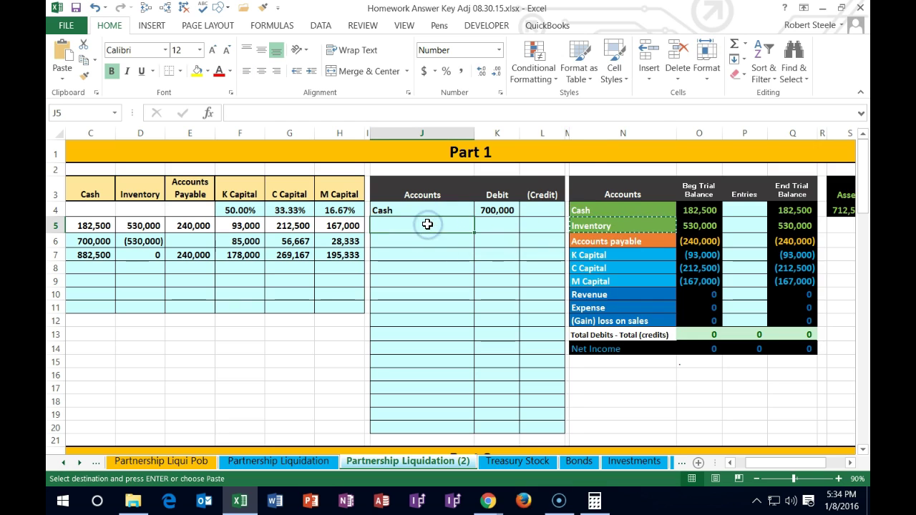
right_click(433, 228)
left_click(476, 262)
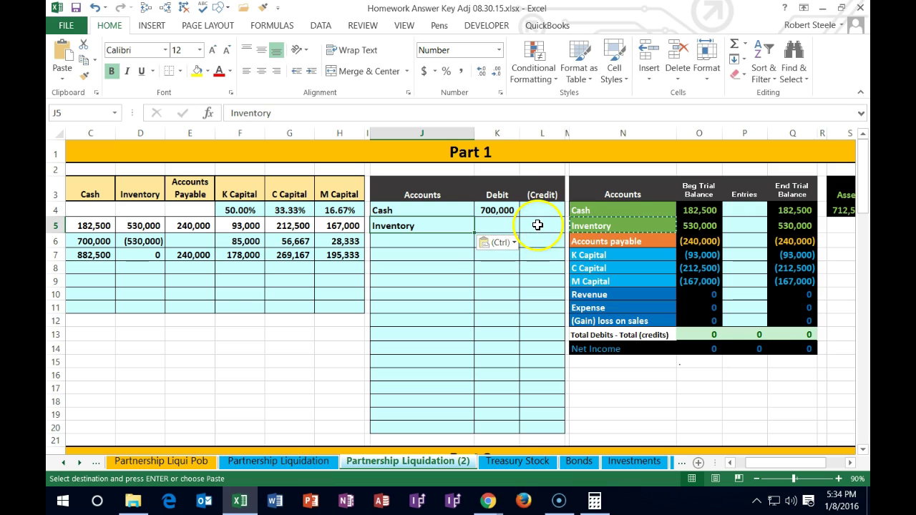
Enter a credit of -530000 for Inventory in L5
left_click(536, 225)
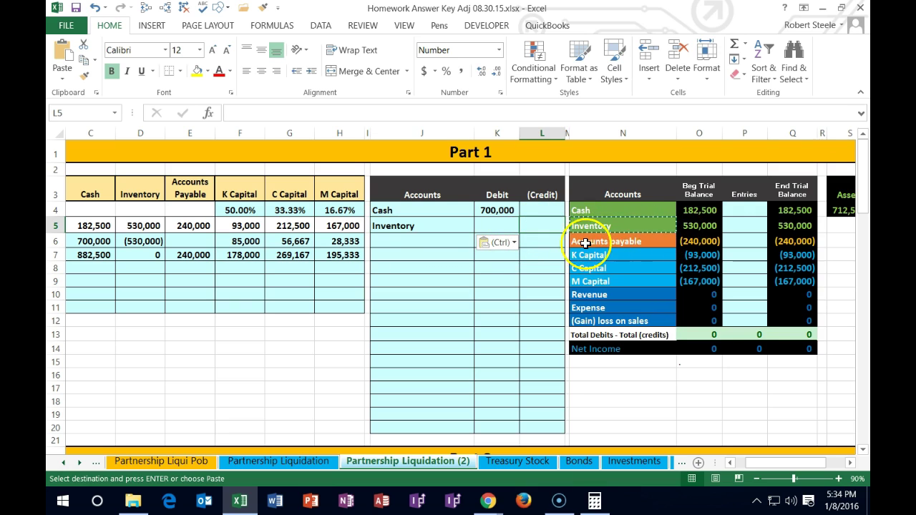
type("-5")
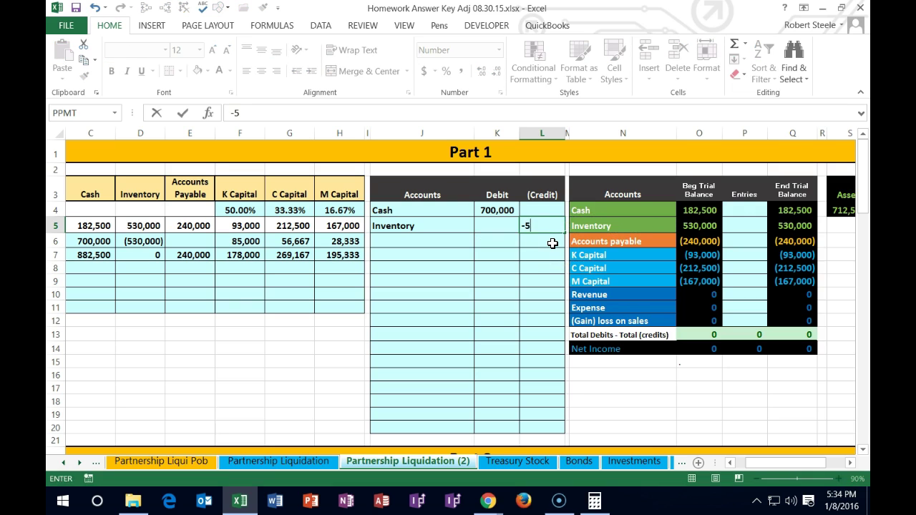
type("30000")
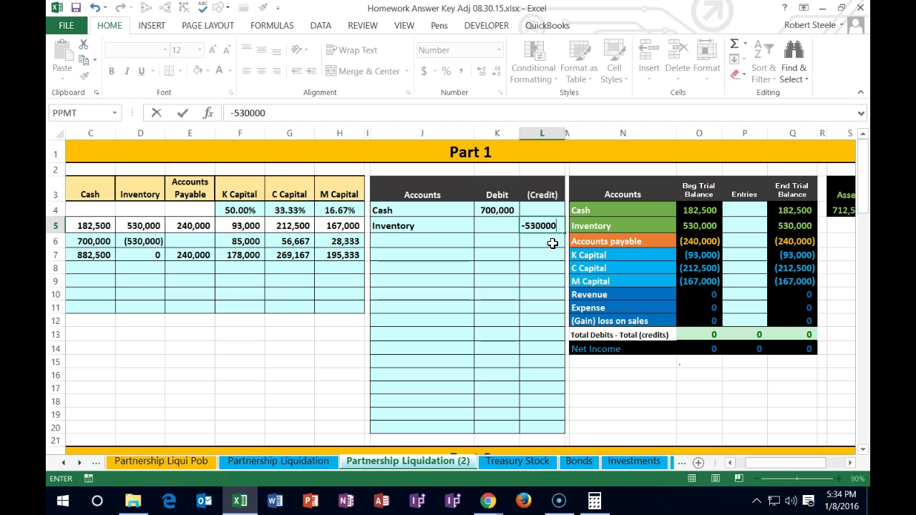
key("Return")
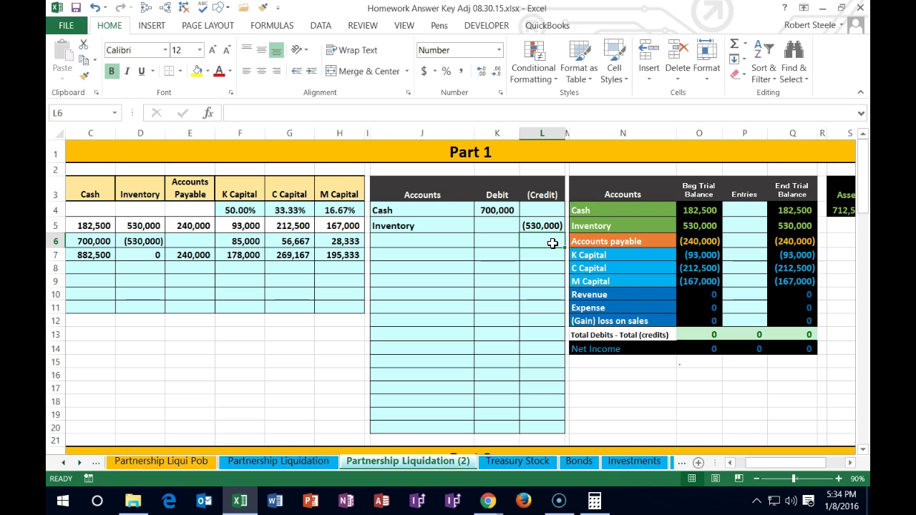
Select K4:L5 to check the net difference between the Cash debit and the Inventory credit
left_click(491, 213)
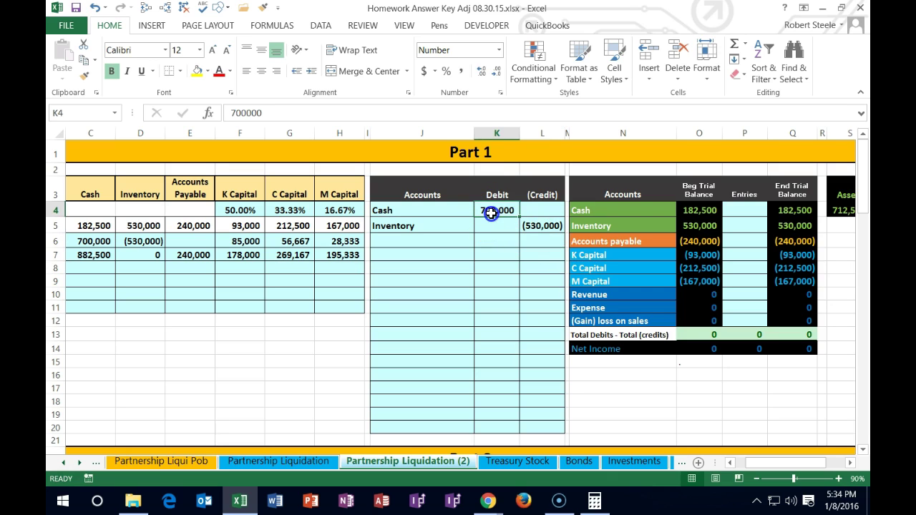
left_click_drag(491, 213, 525, 226)
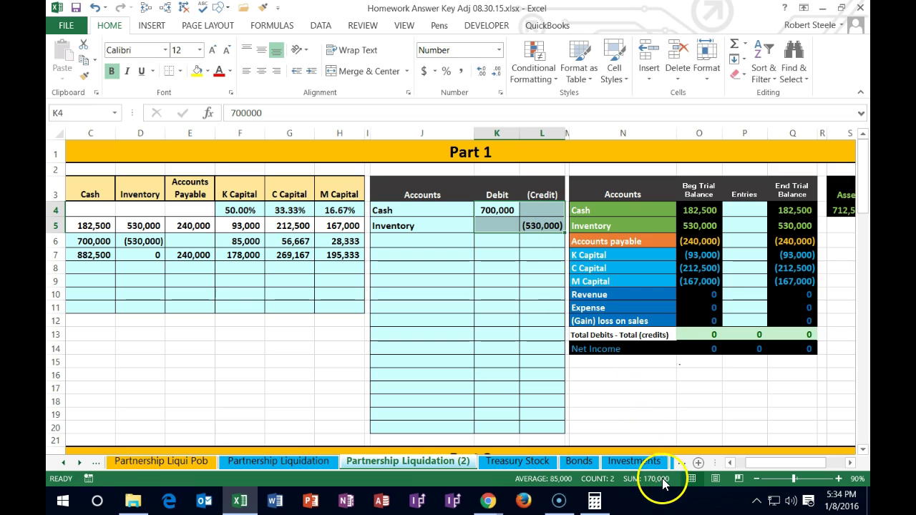